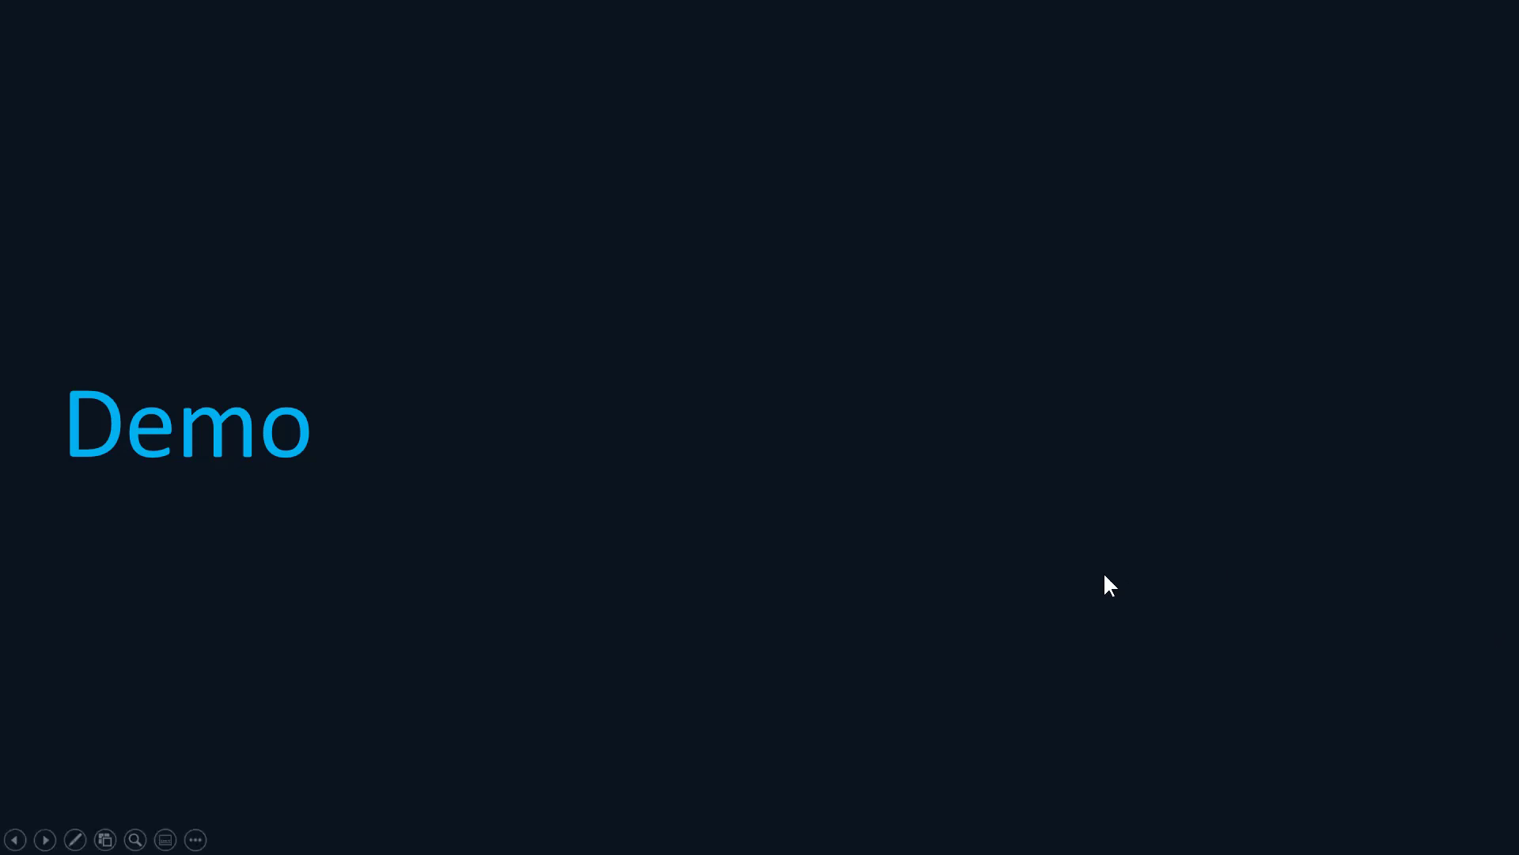
- Switch to Dynamics 365 Customer Voice in the browser, look over the home page and open the list of all projects
key(alt+Tab)
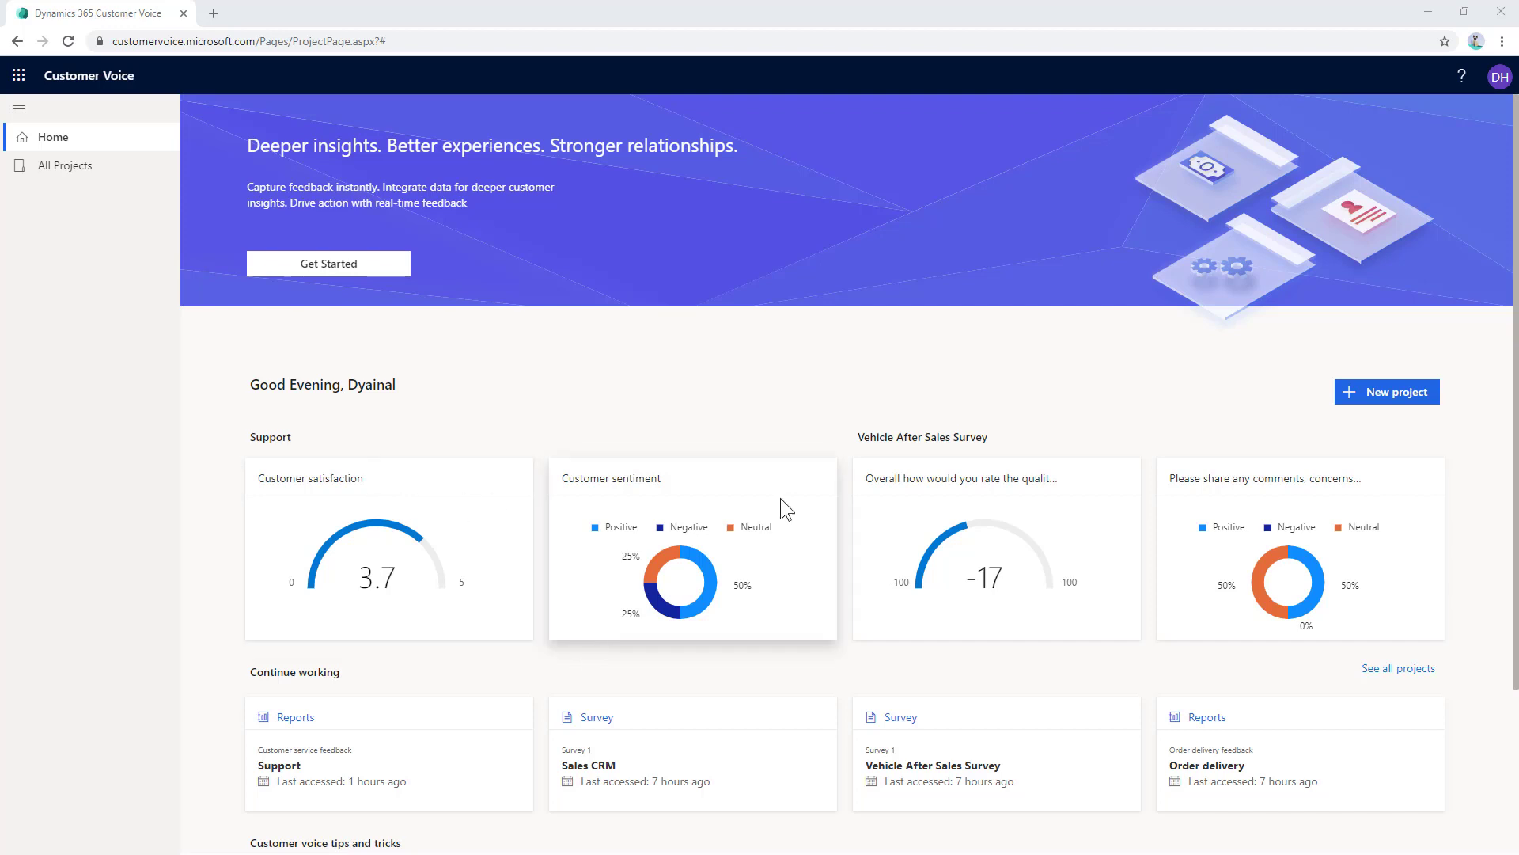
scroll(573, 609, down, 1)
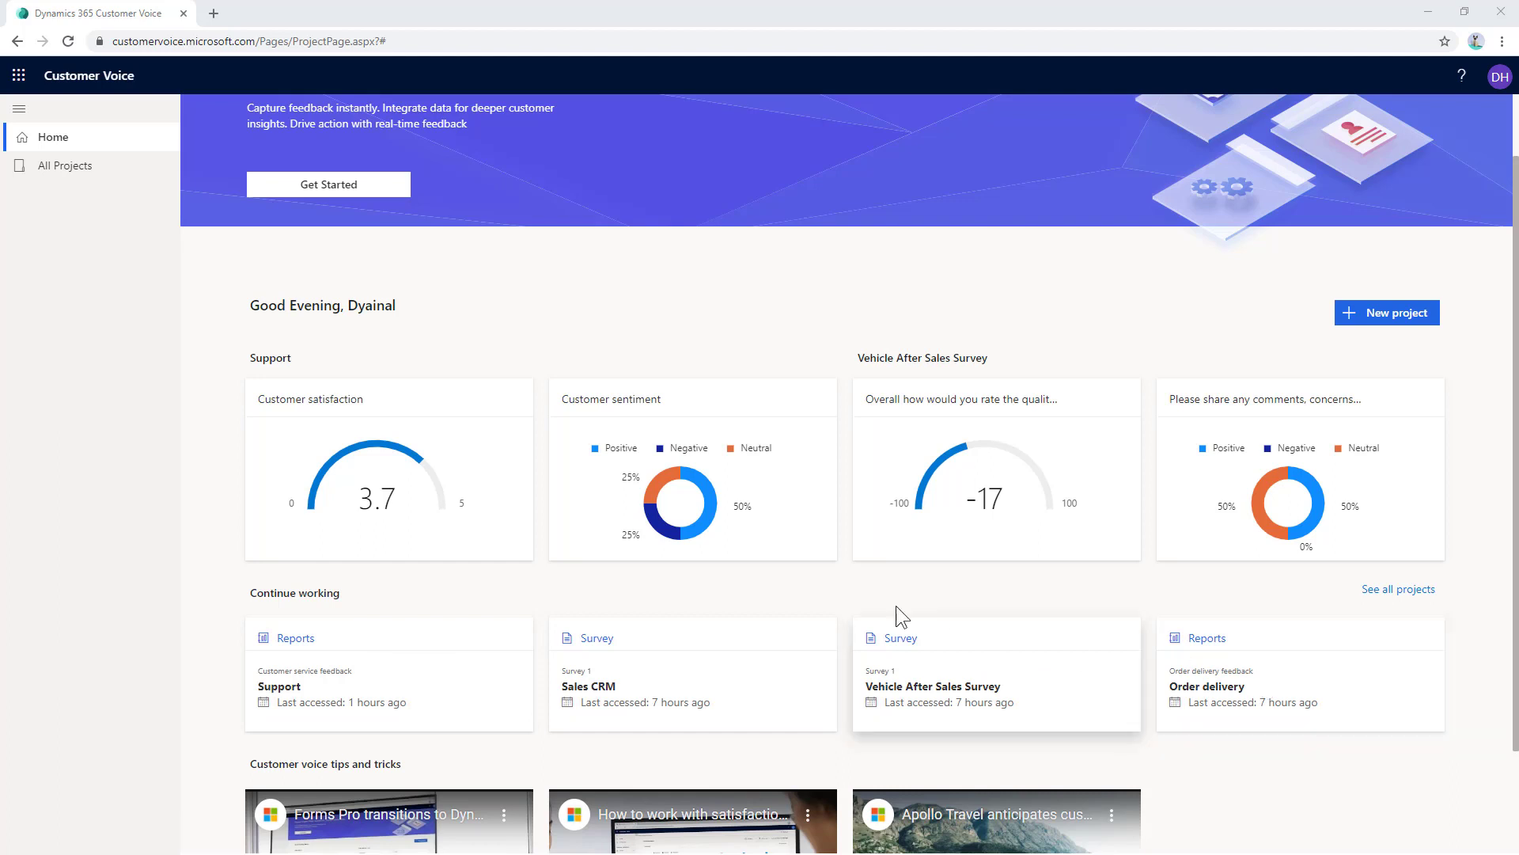
scroll(896, 606, up, 1)
click(67, 168)
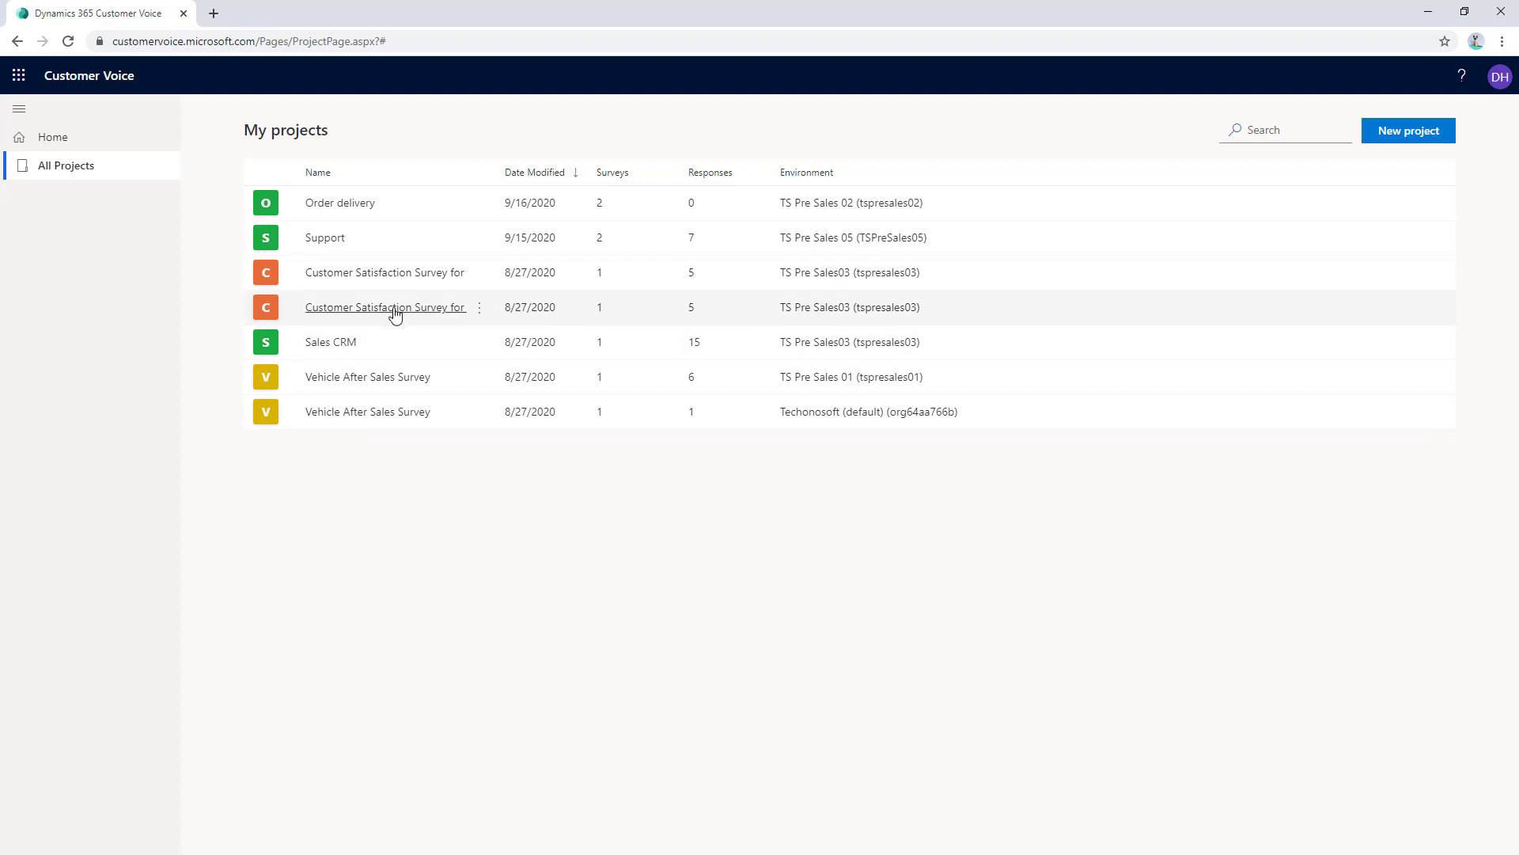
- Look at the templates offered for a new project, cancel the creation and return to the list of all projects
click(1409, 137)
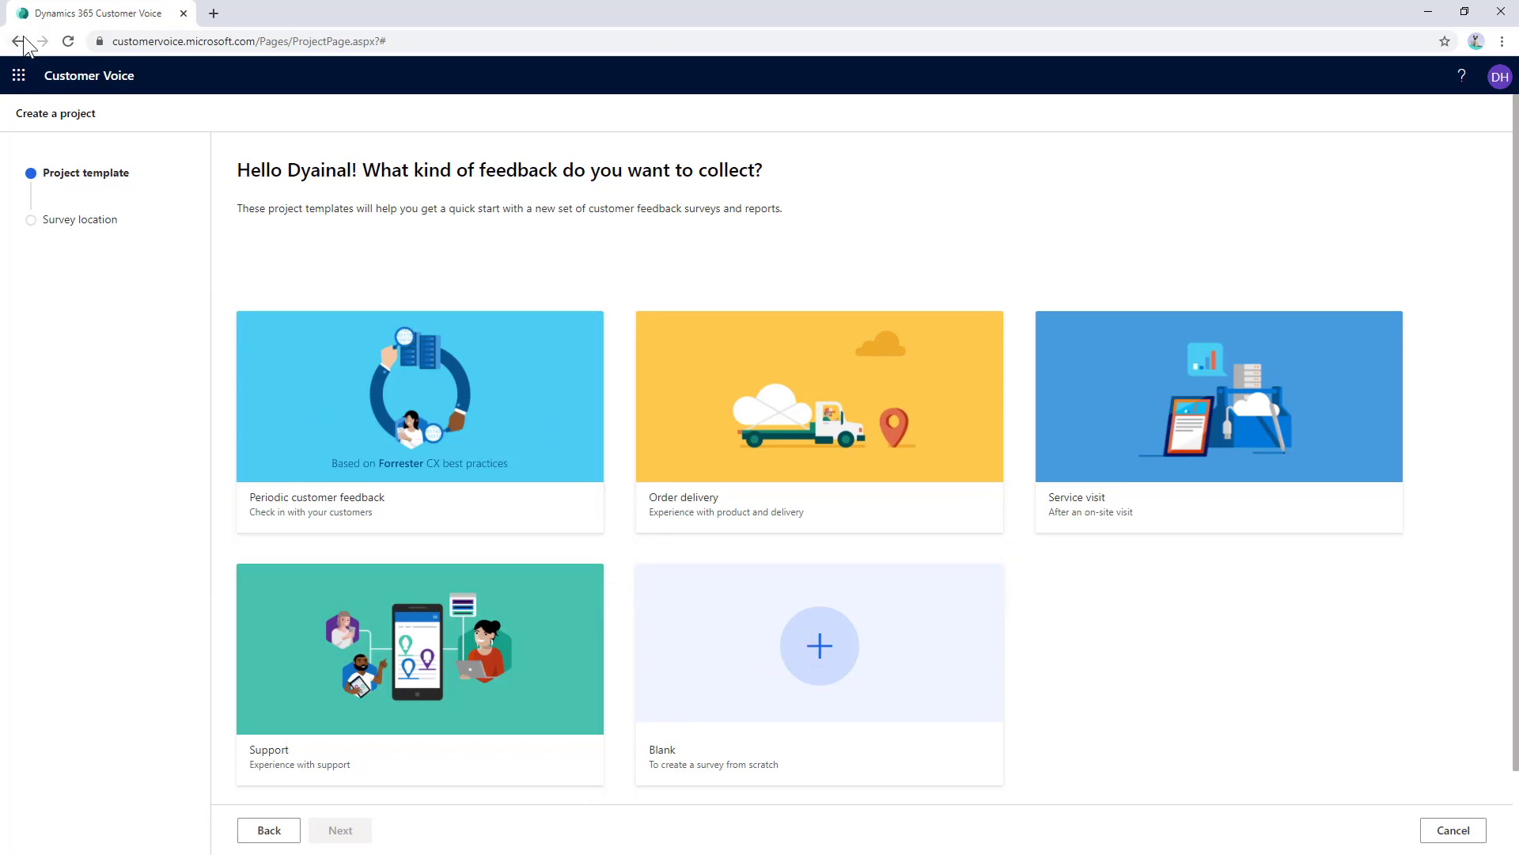
click(1453, 830)
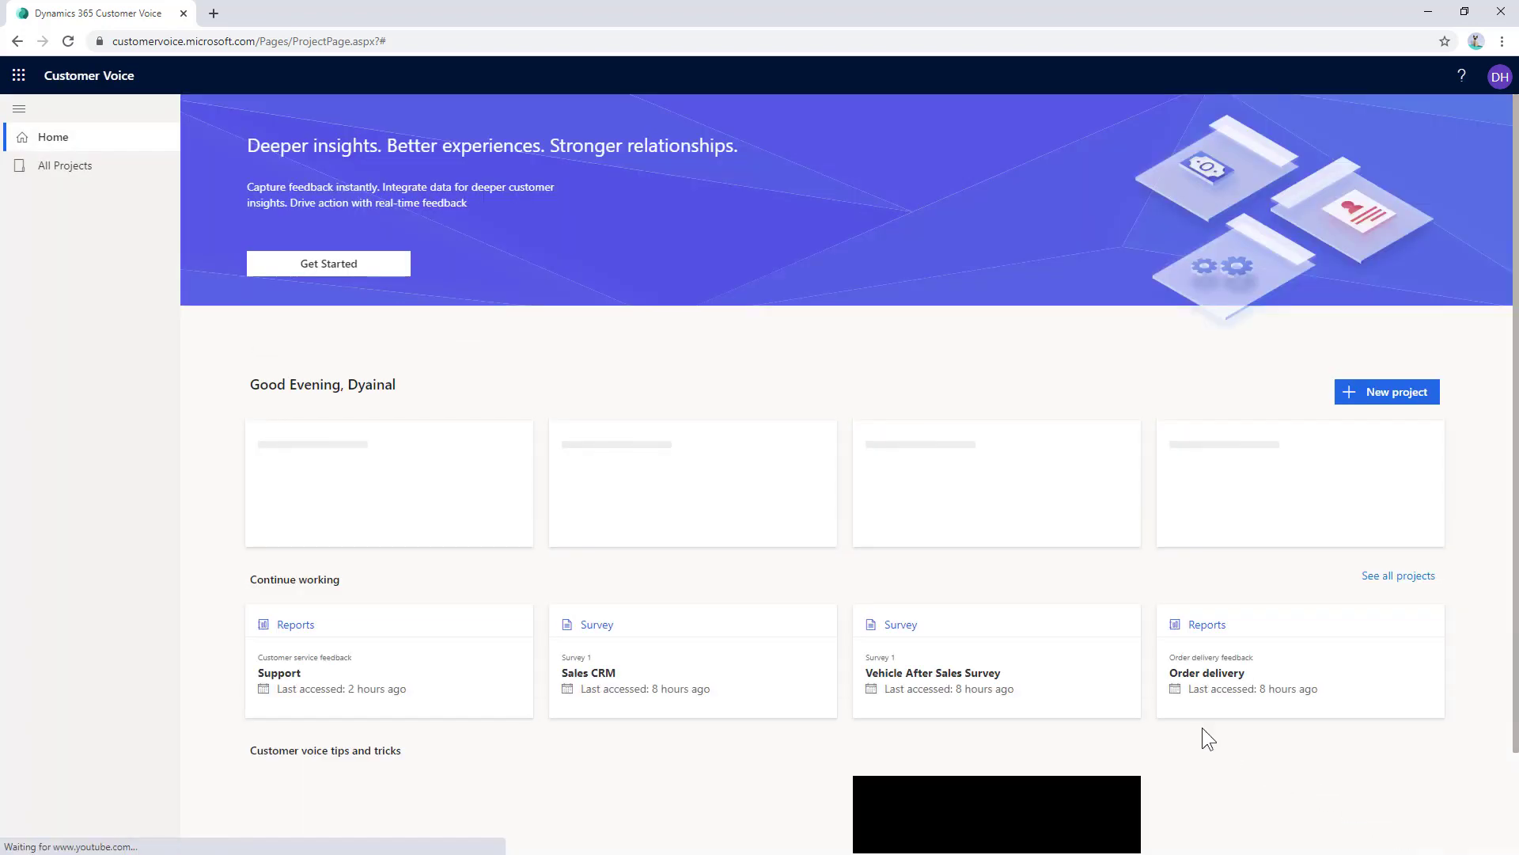
click(63, 166)
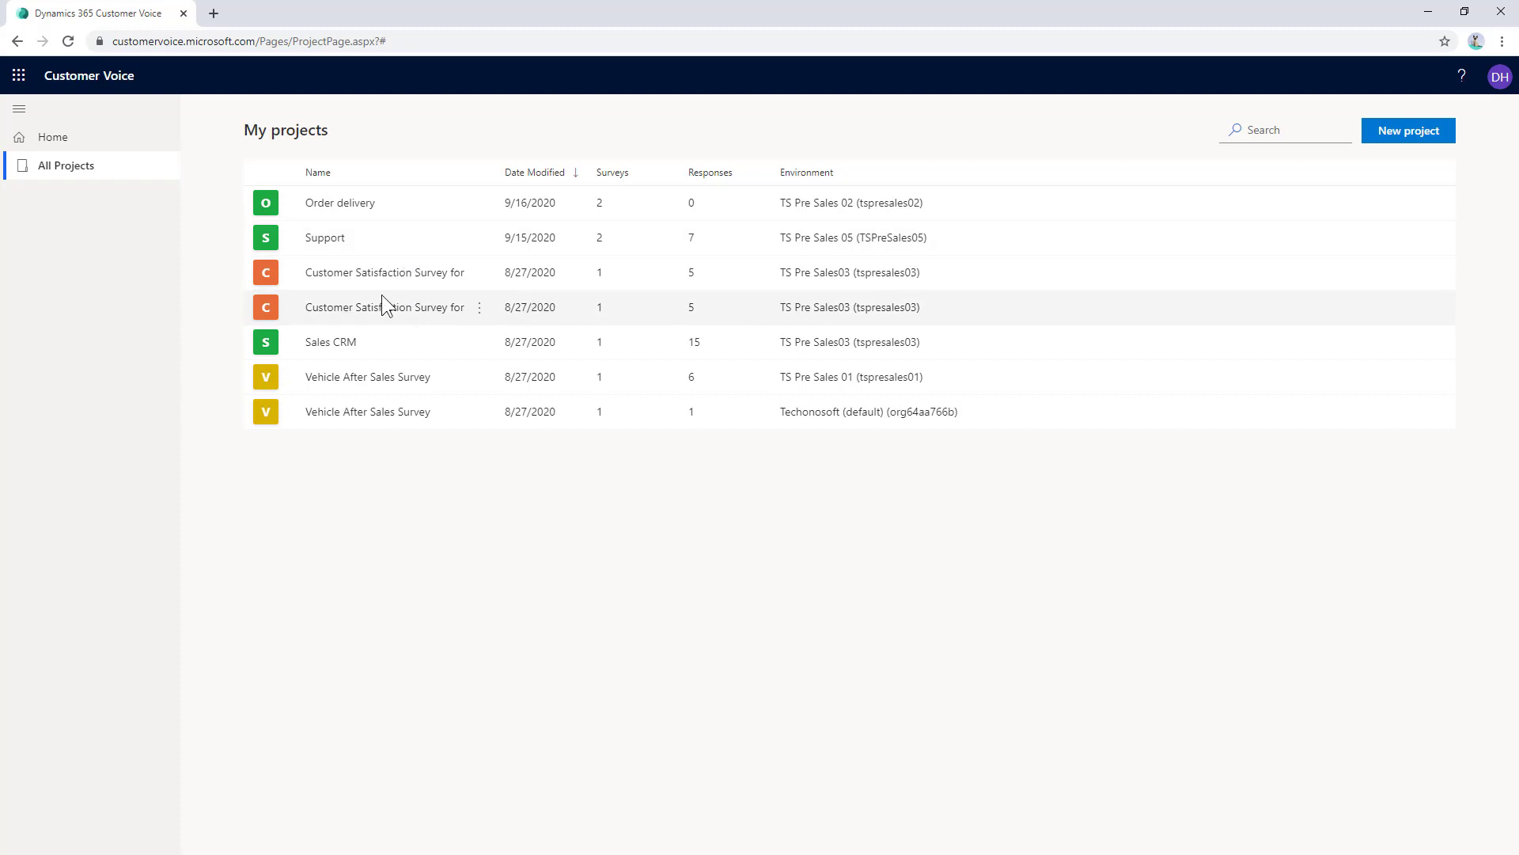
- Open the Support project, go to the design of its Case resolution survey and read through the questions
click(336, 243)
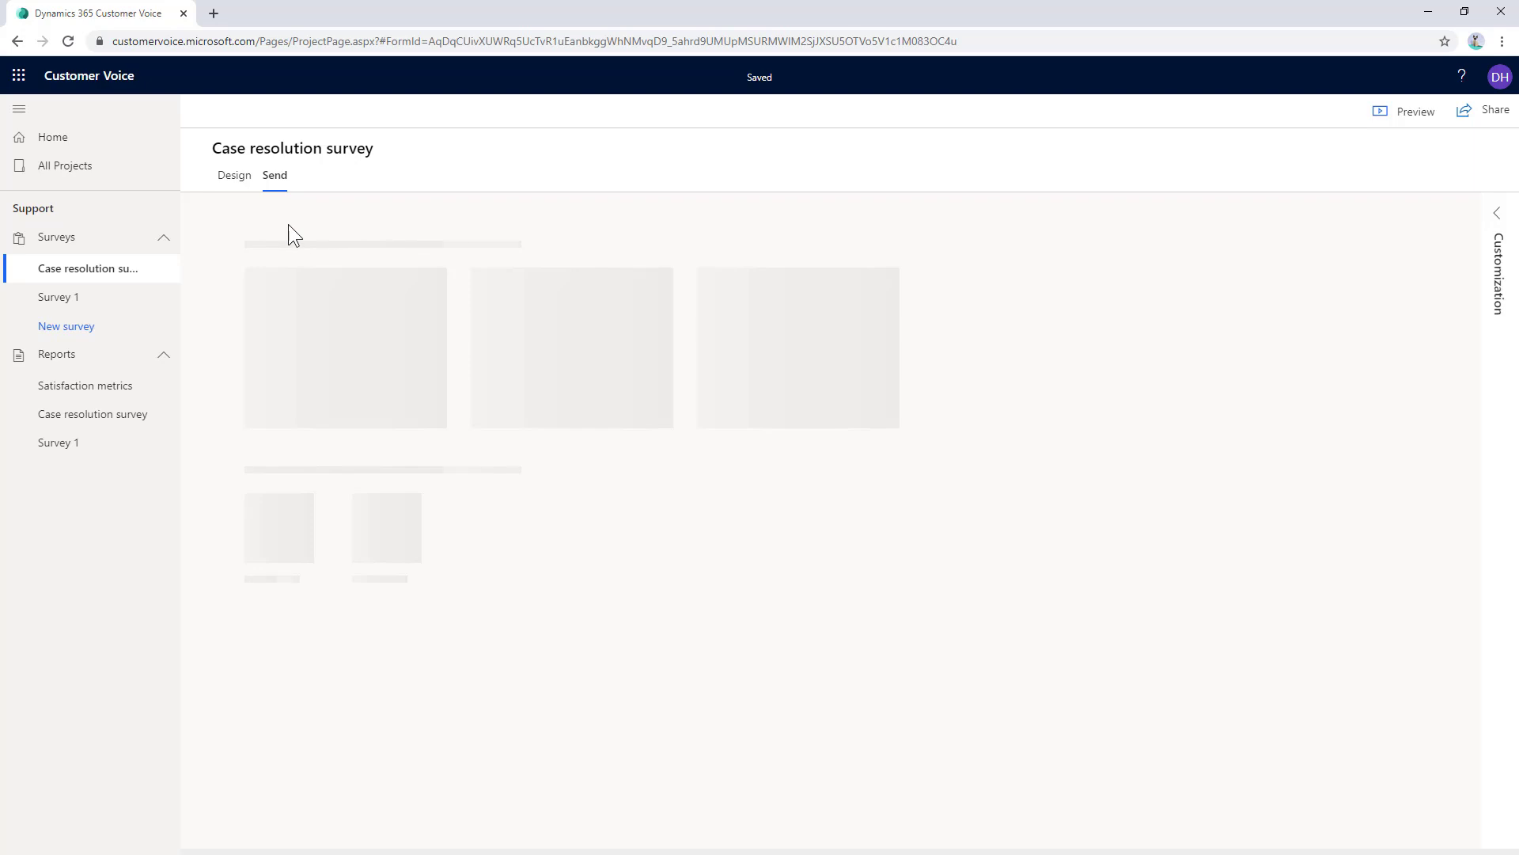
click(236, 181)
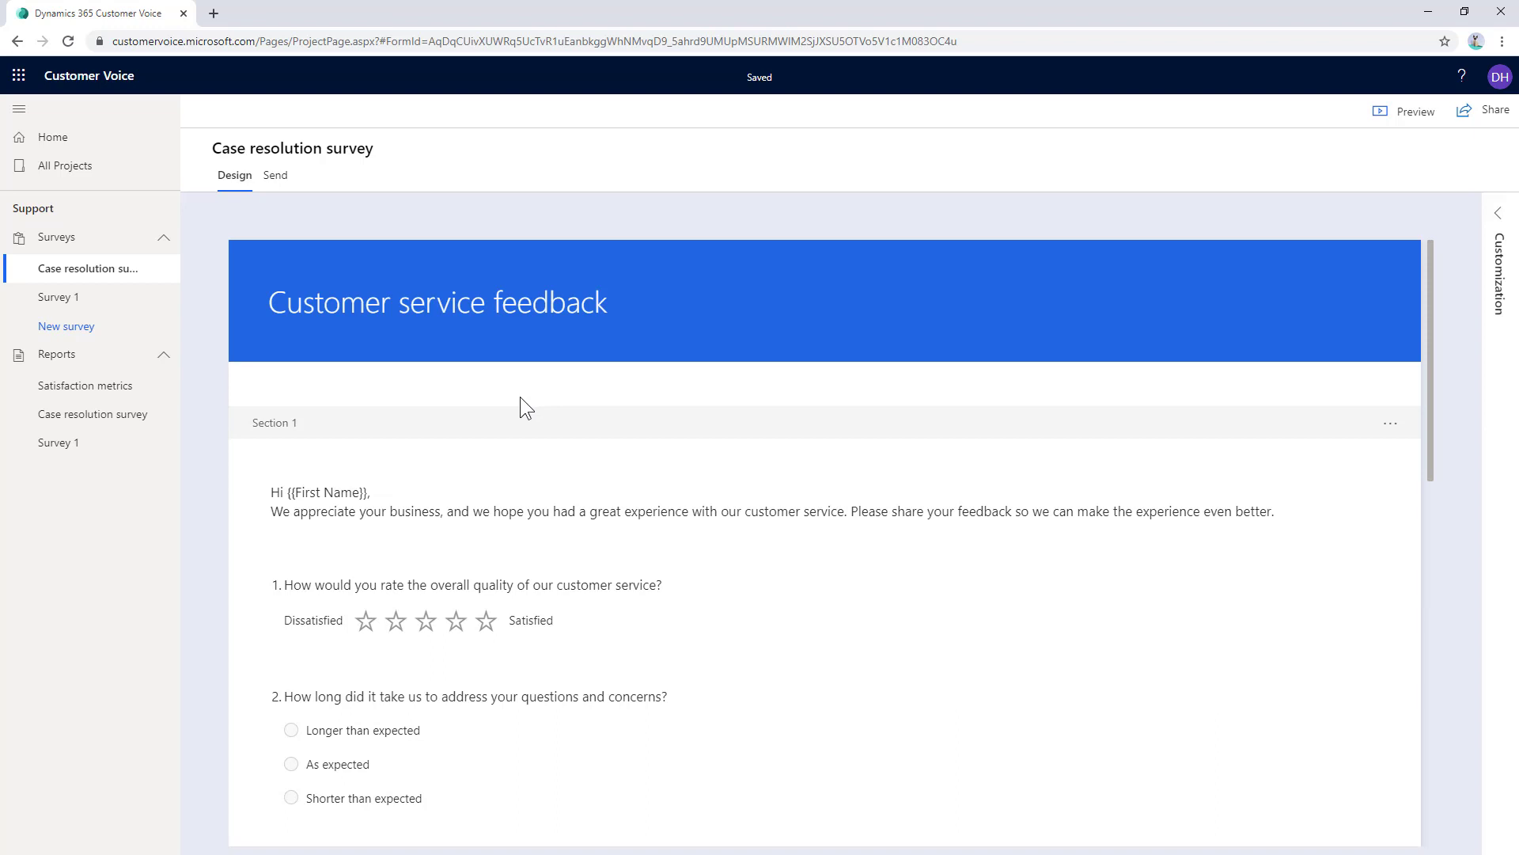
scroll(583, 380, down, 2)
scroll(580, 479, down, 7)
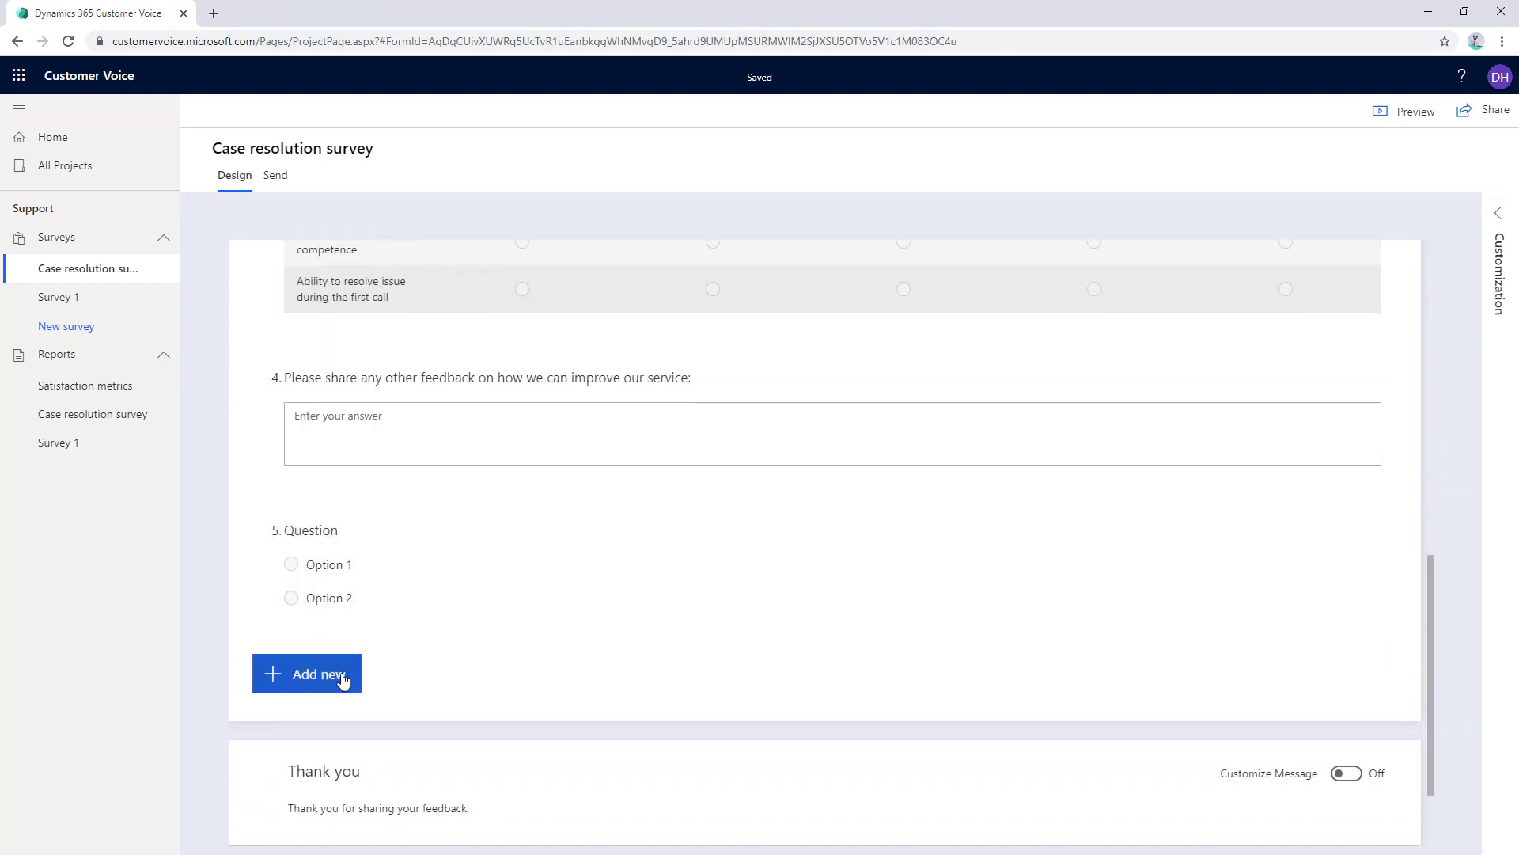
- Show the question types that can be added at the end of the Case resolution survey
click(340, 684)
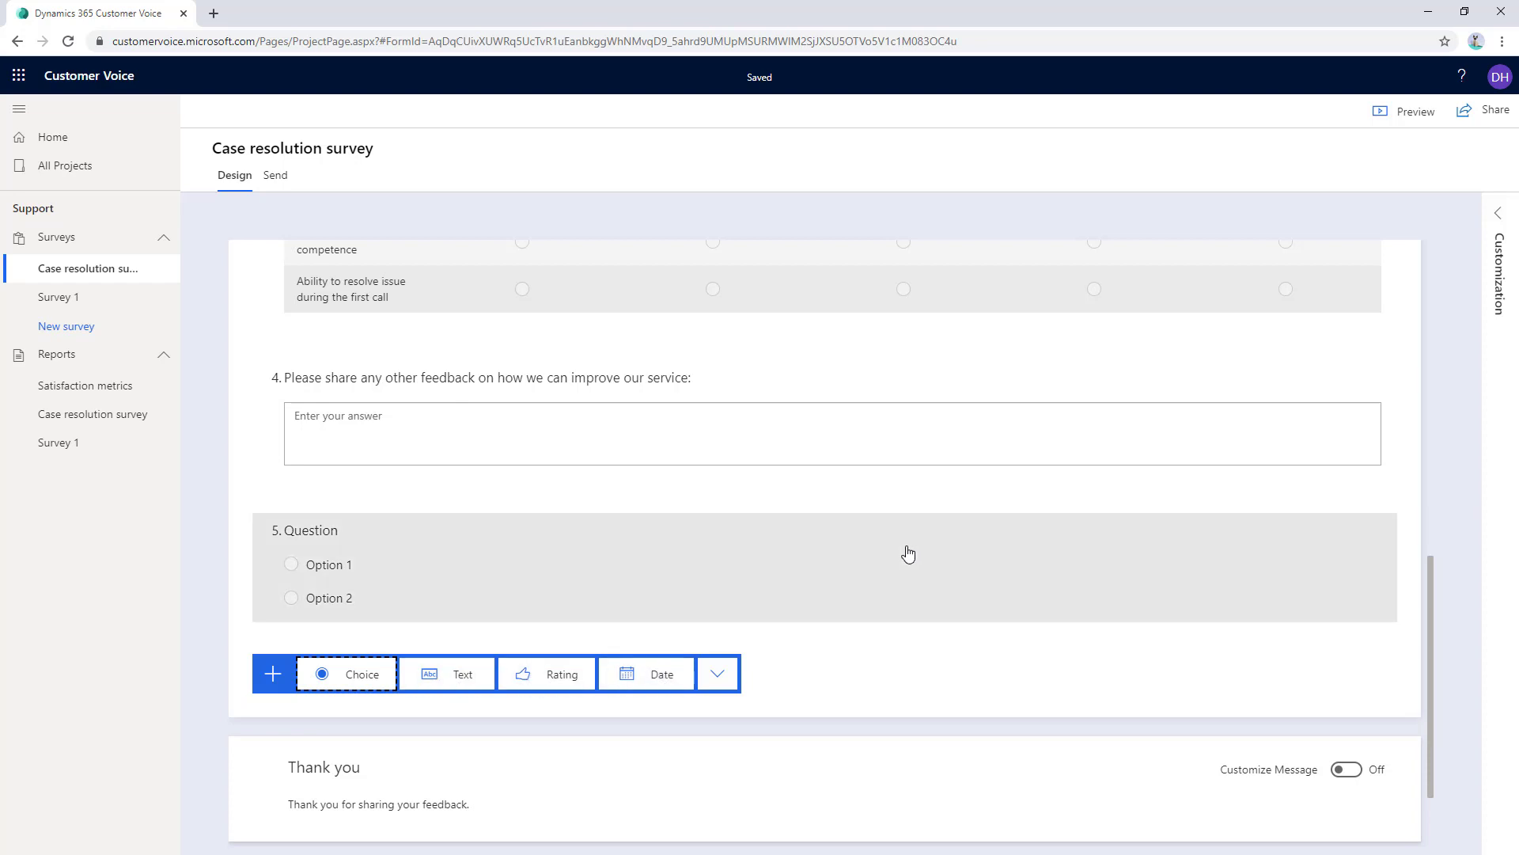
scroll(766, 532, up, 1)
scroll(766, 531, up, 3)
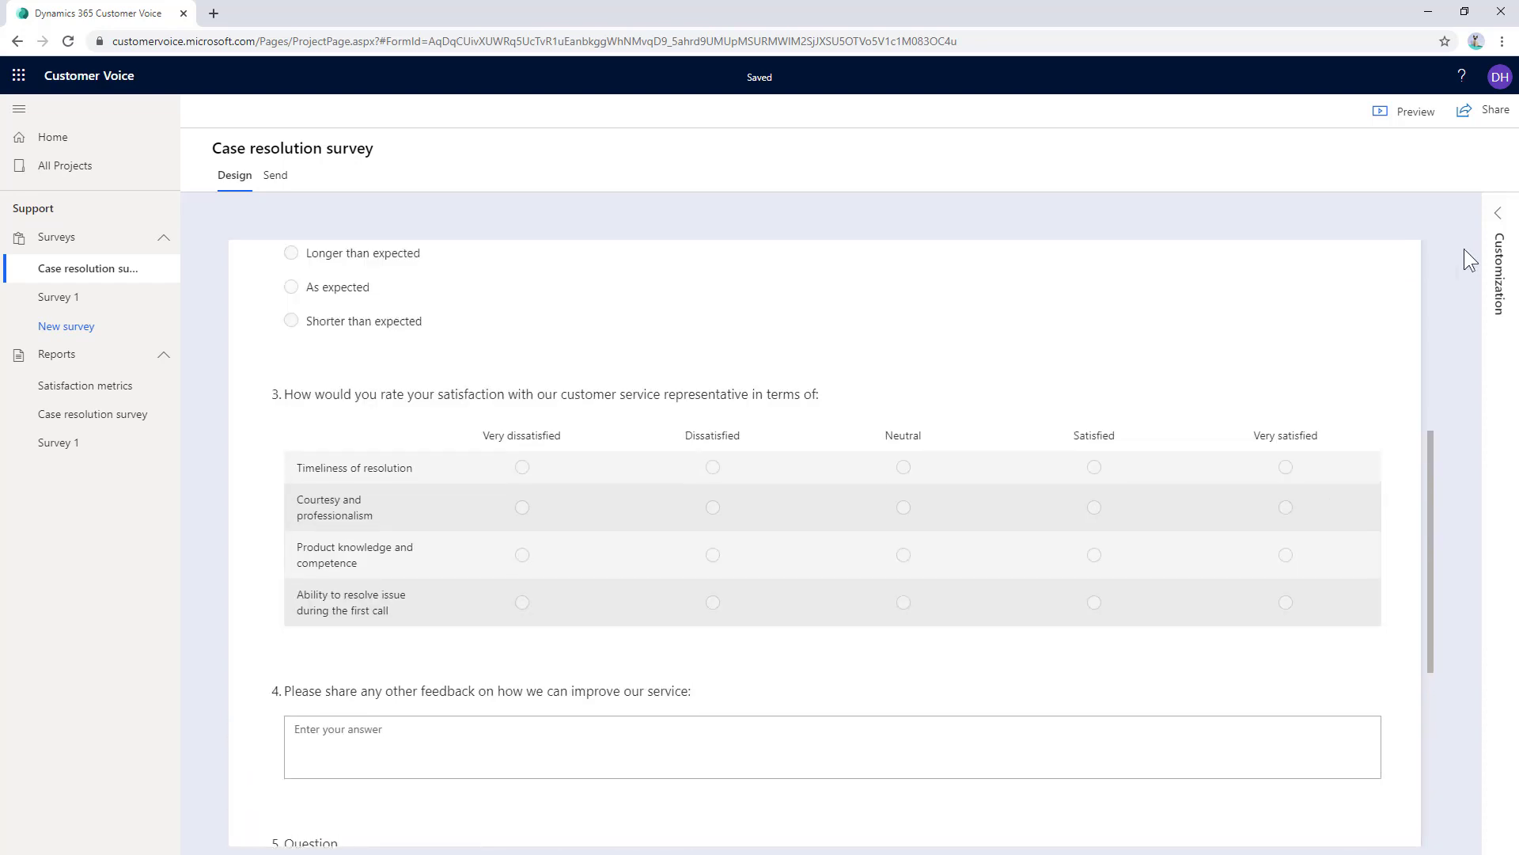
- Examine which survey questions the Customer sentiment and Customer satisfaction metrics use, and close the satisfaction metrics settings
click(1501, 218)
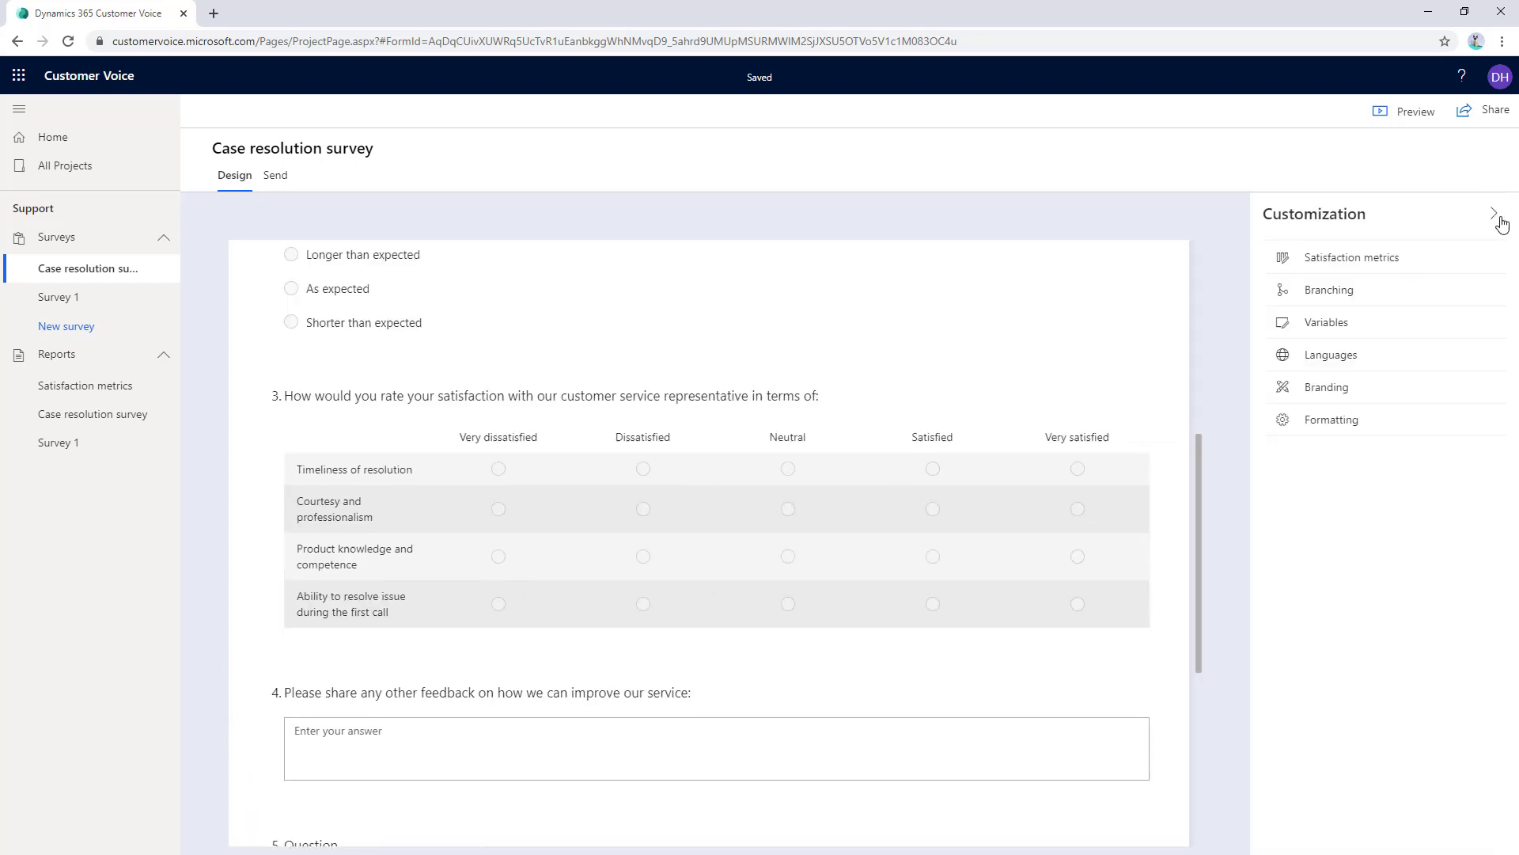
click(1361, 259)
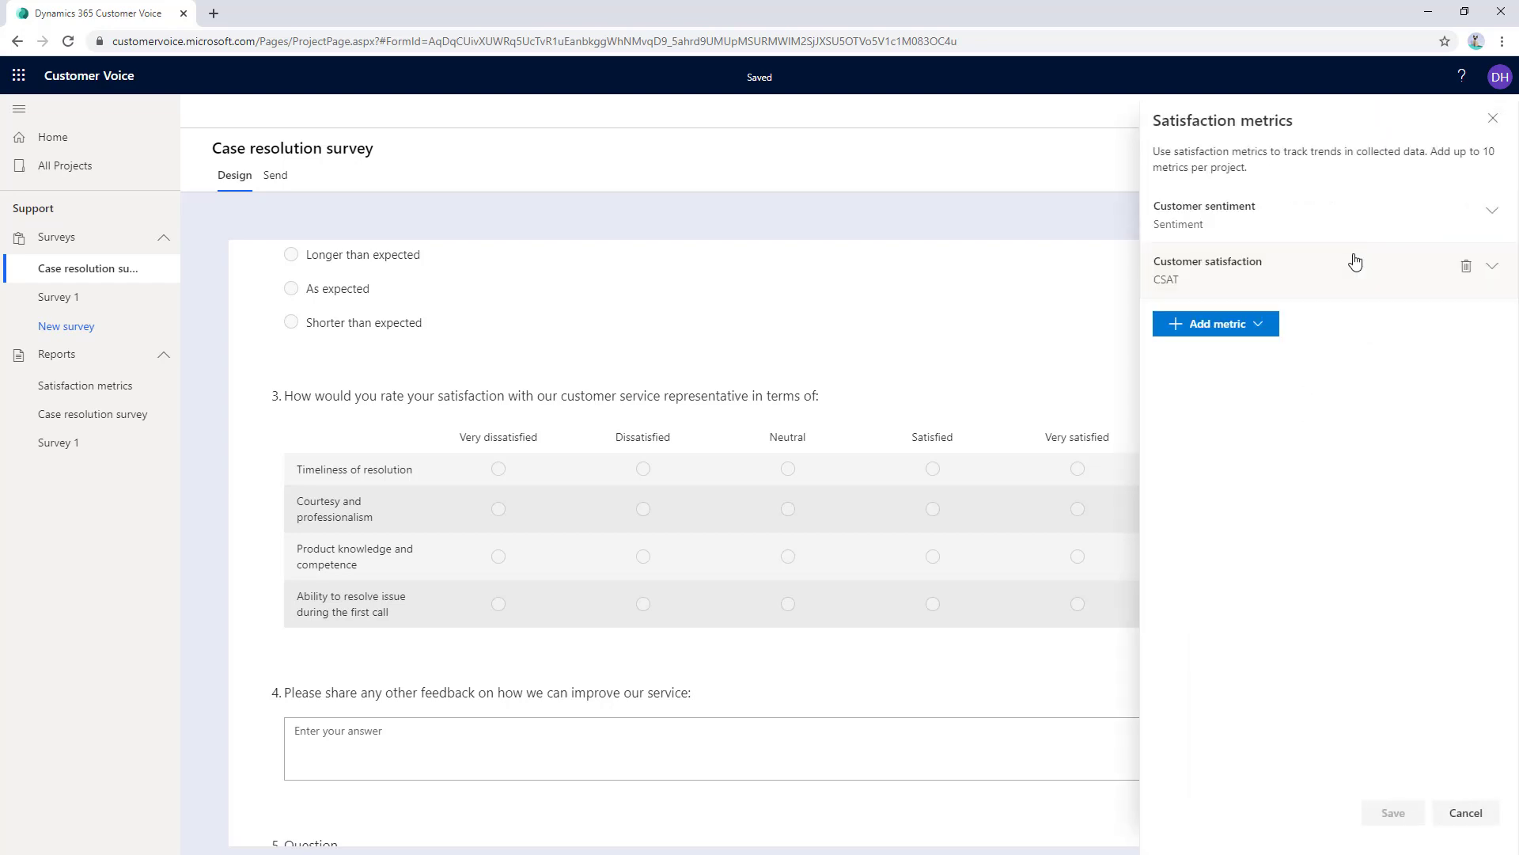
click(1494, 215)
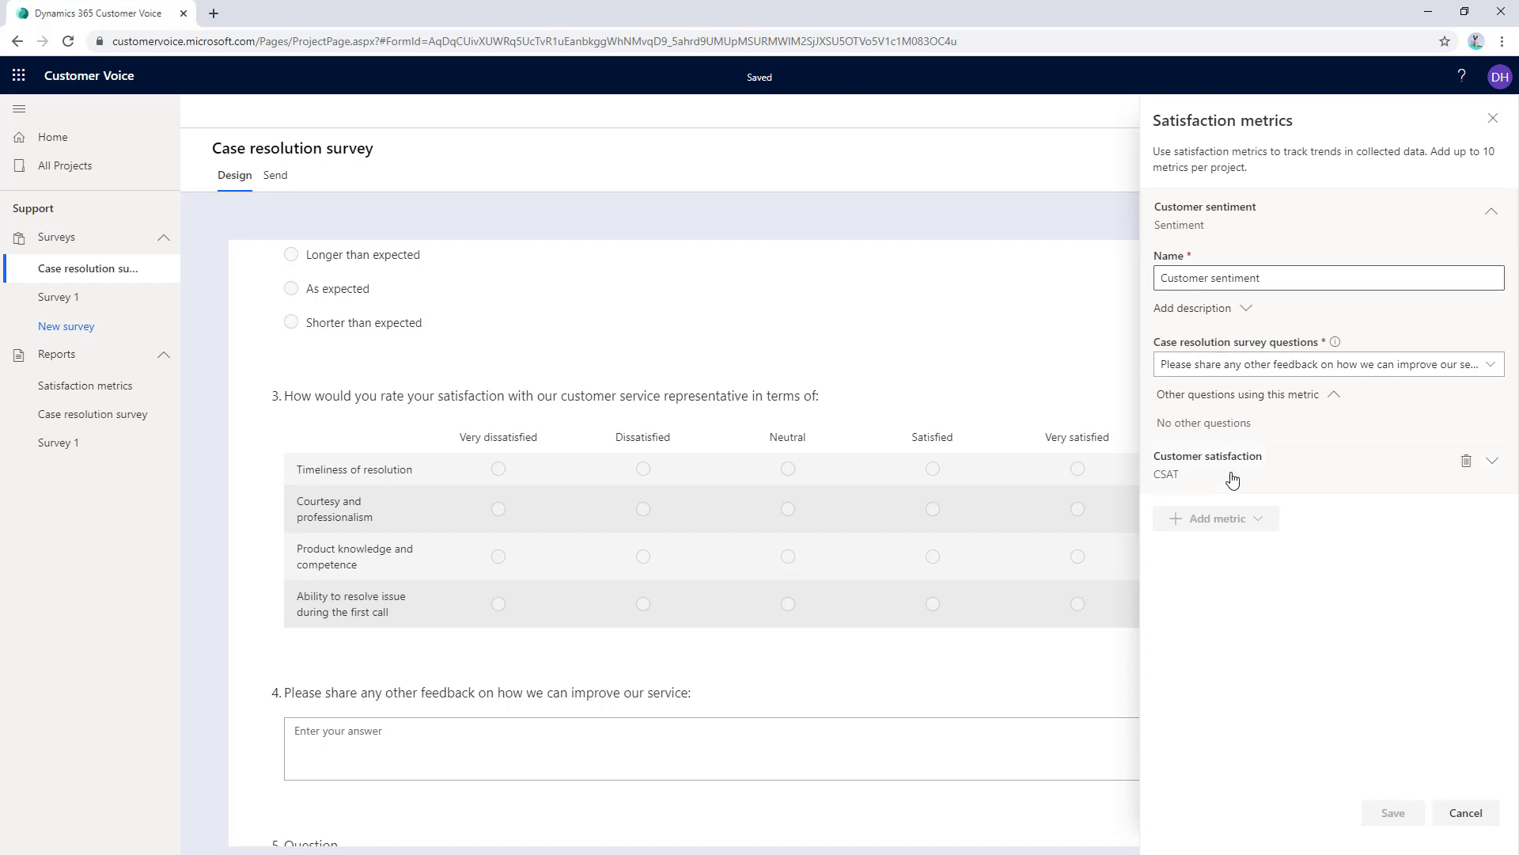
click(1209, 372)
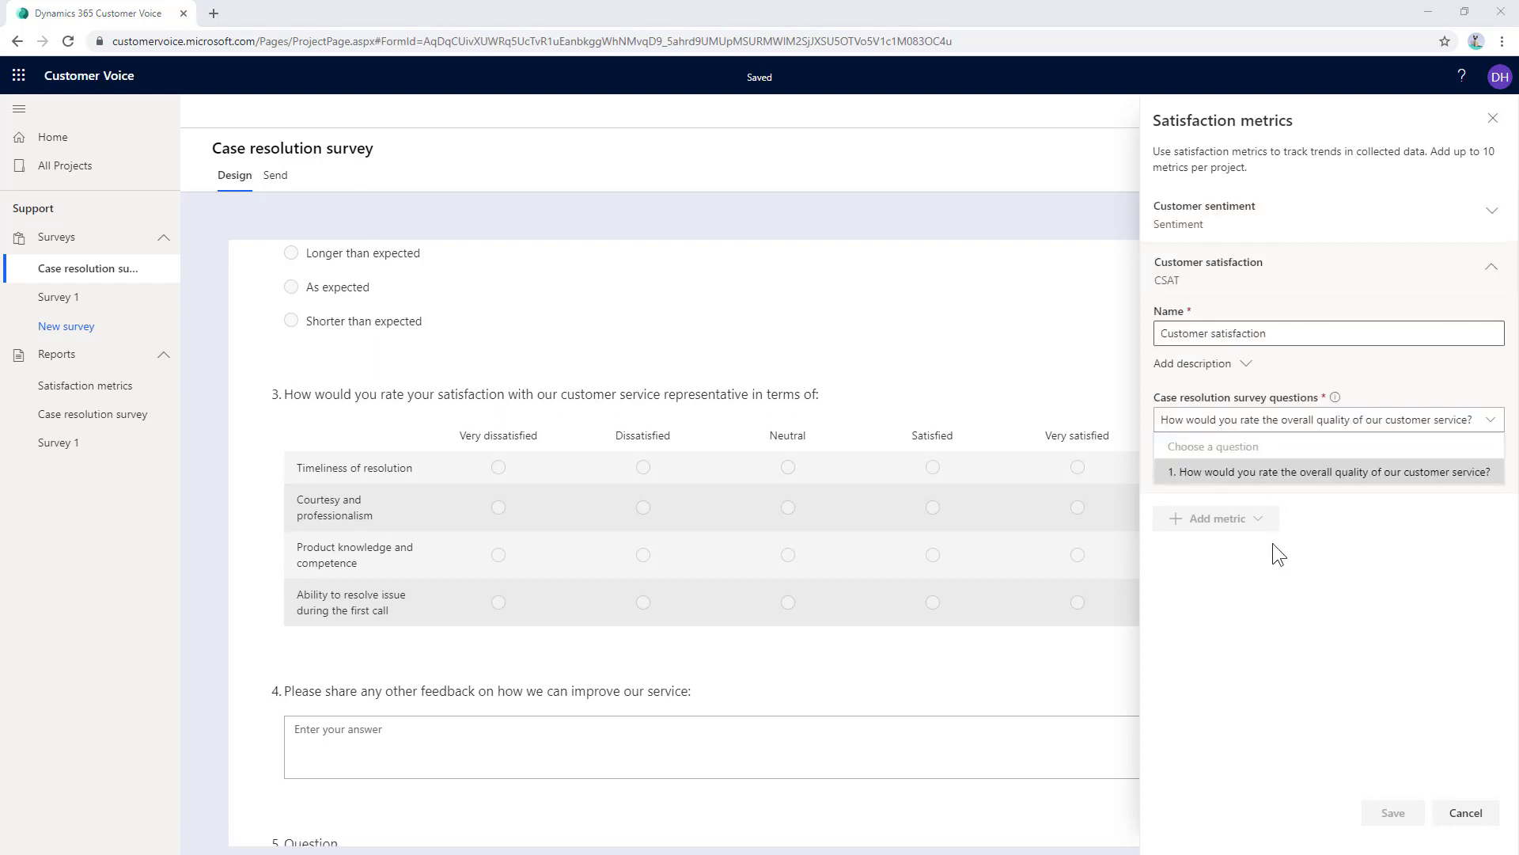
click(1494, 120)
- Reopen the satisfaction metrics settings, look at the metric types available to add and cancel without adding one
click(1318, 254)
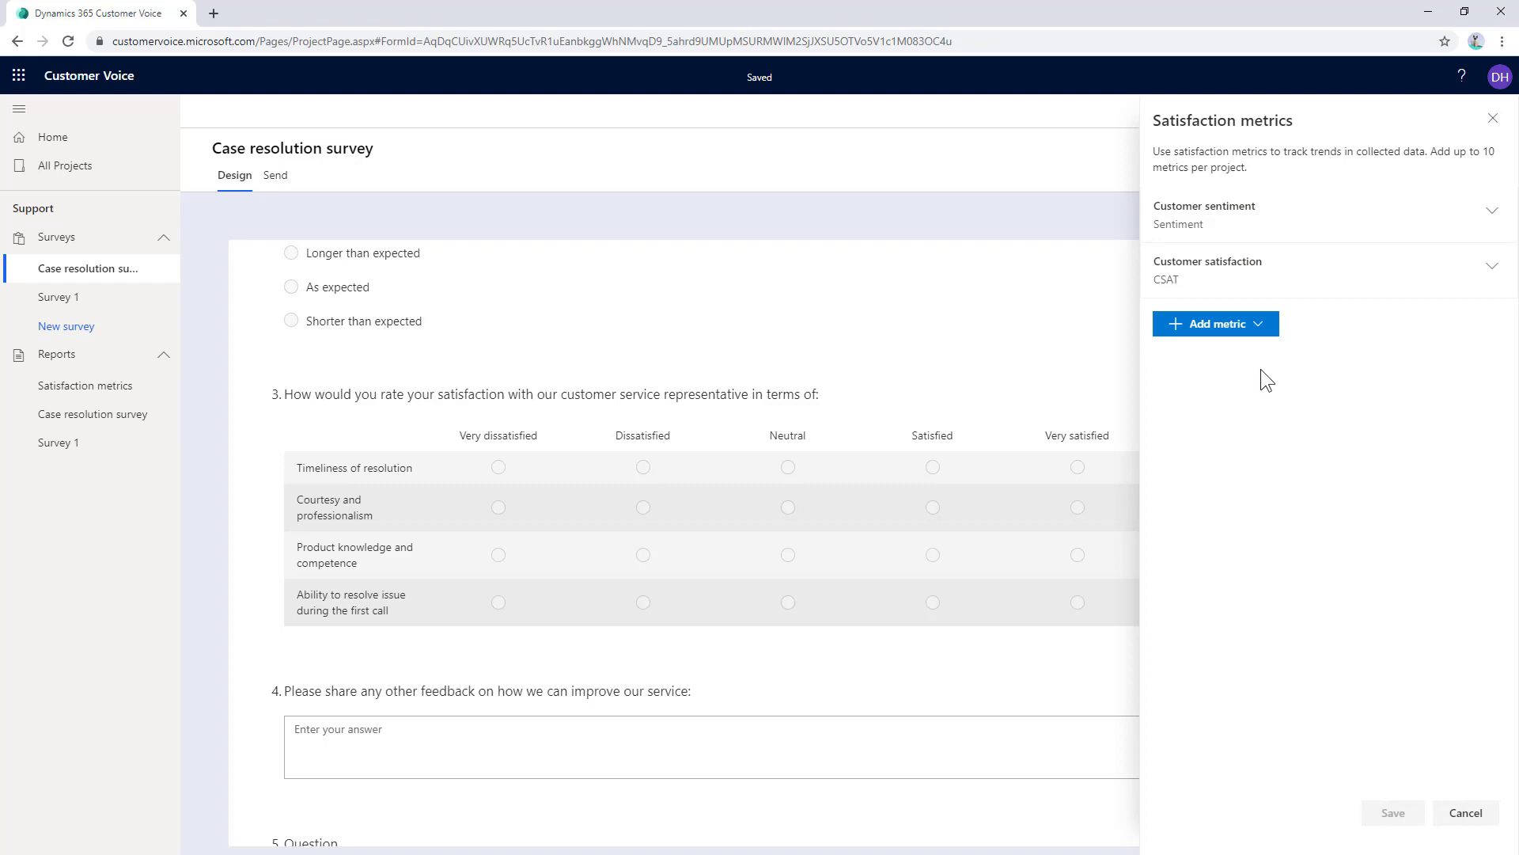
click(1258, 324)
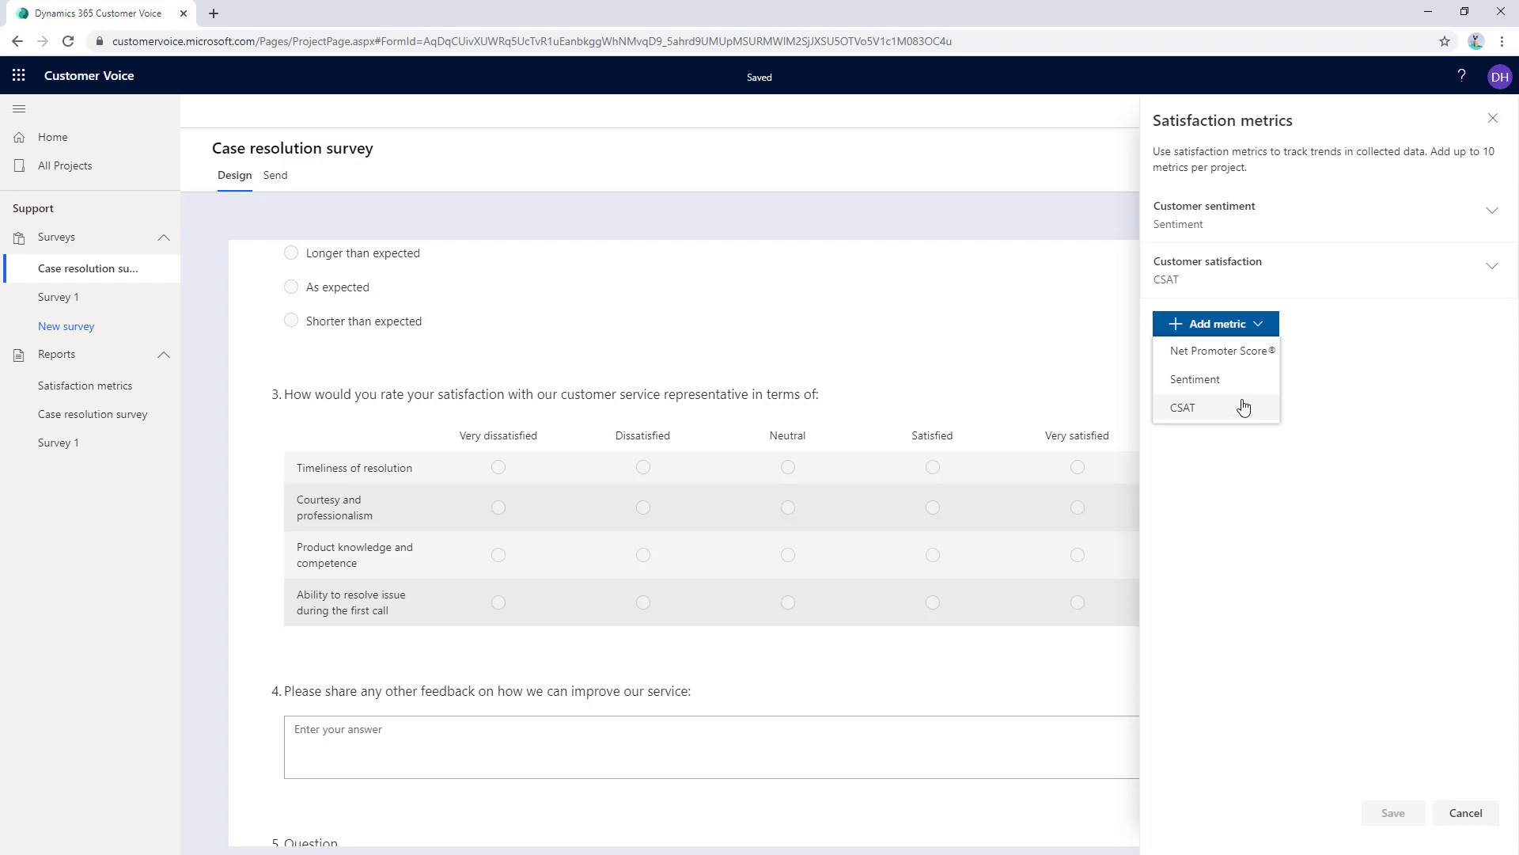
click(1467, 814)
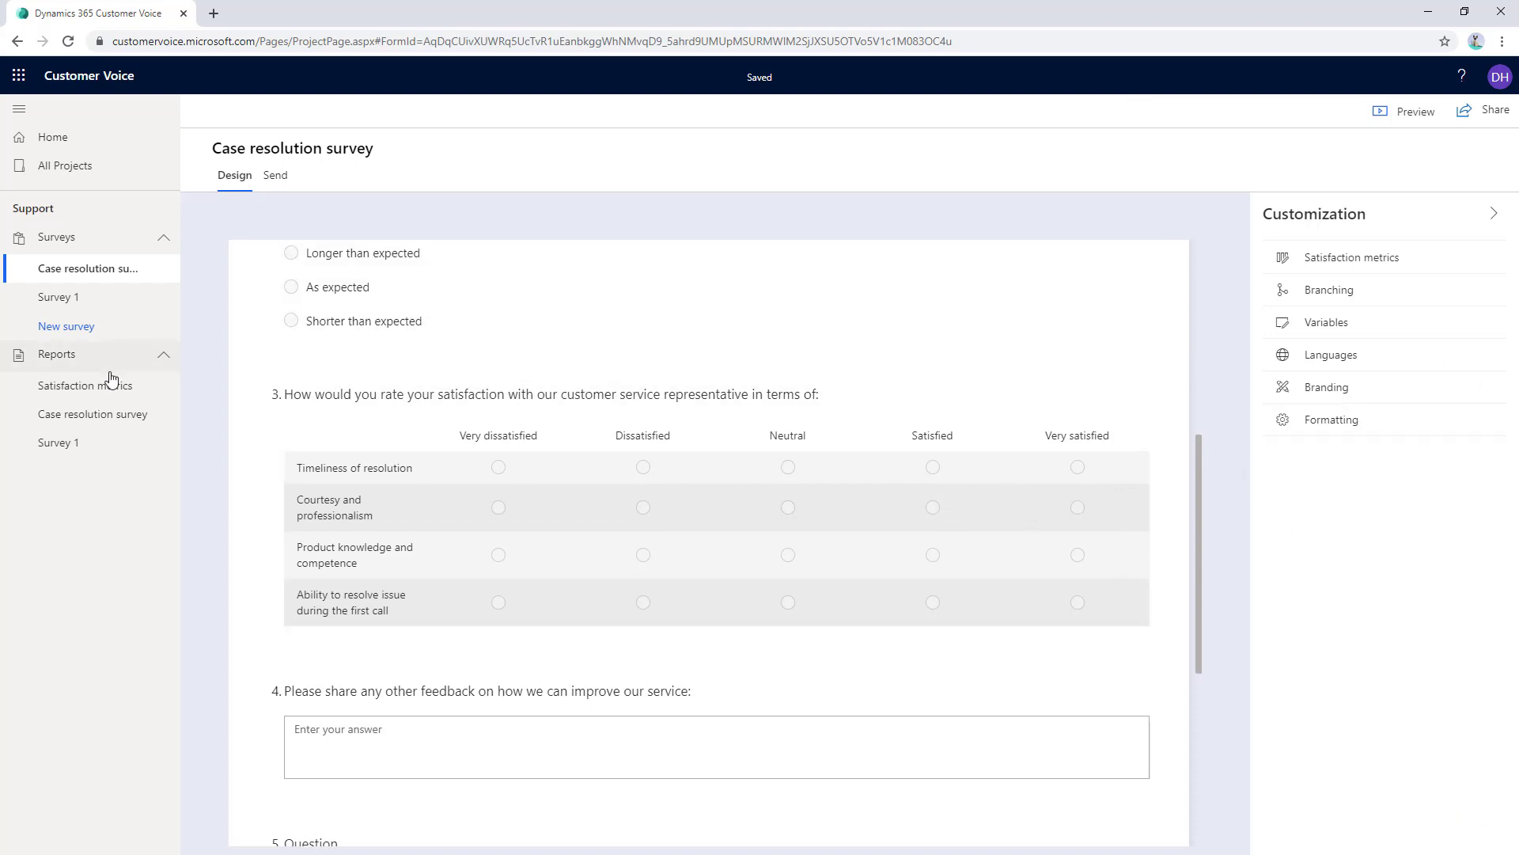
- View the Satisfaction metrics report of the Support project and return to the Case resolution survey
click(110, 398)
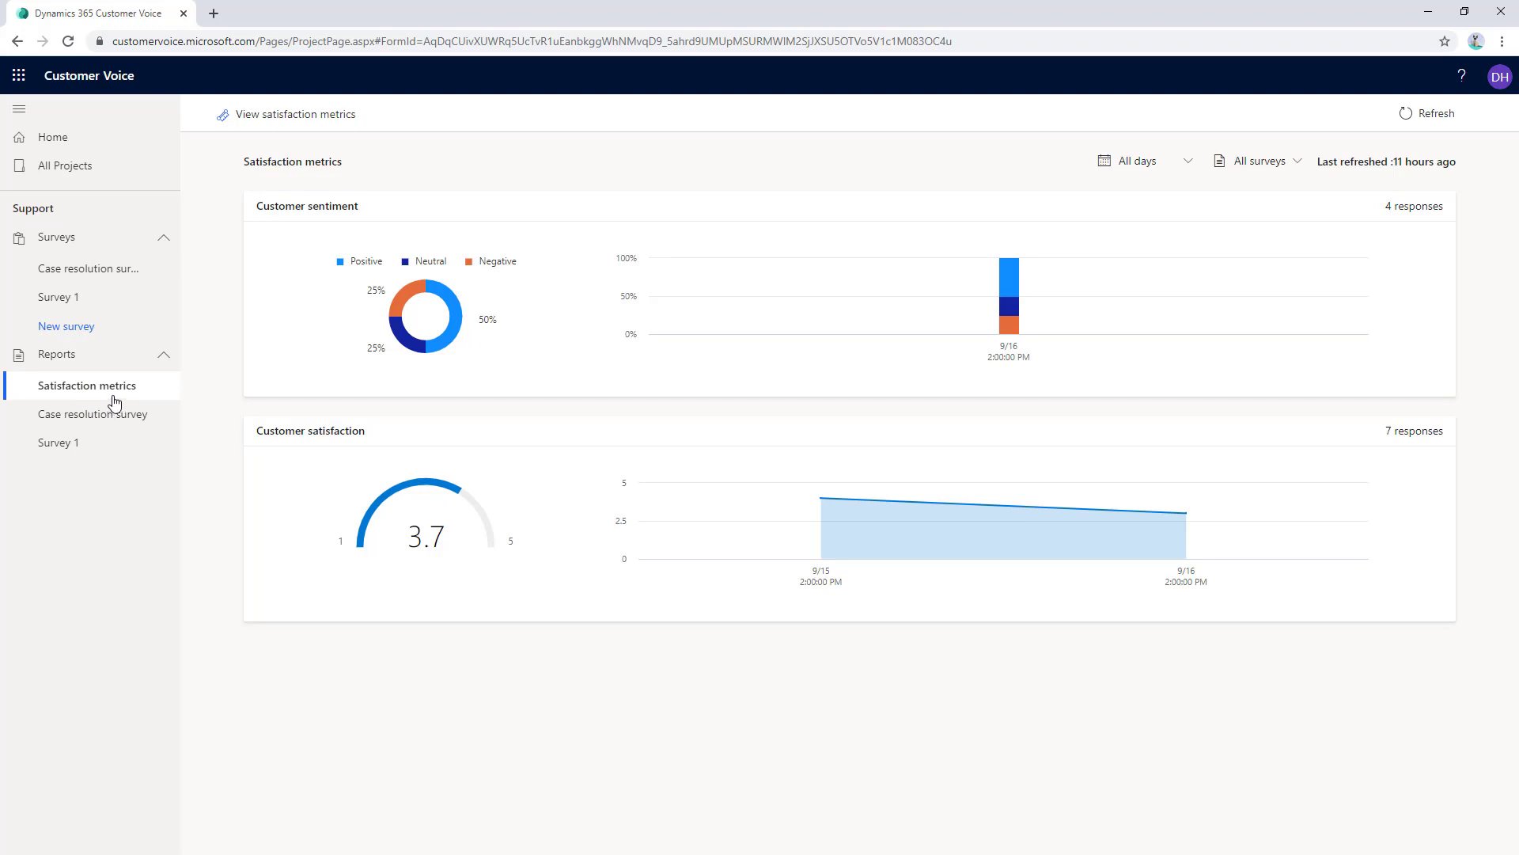
click(85, 270)
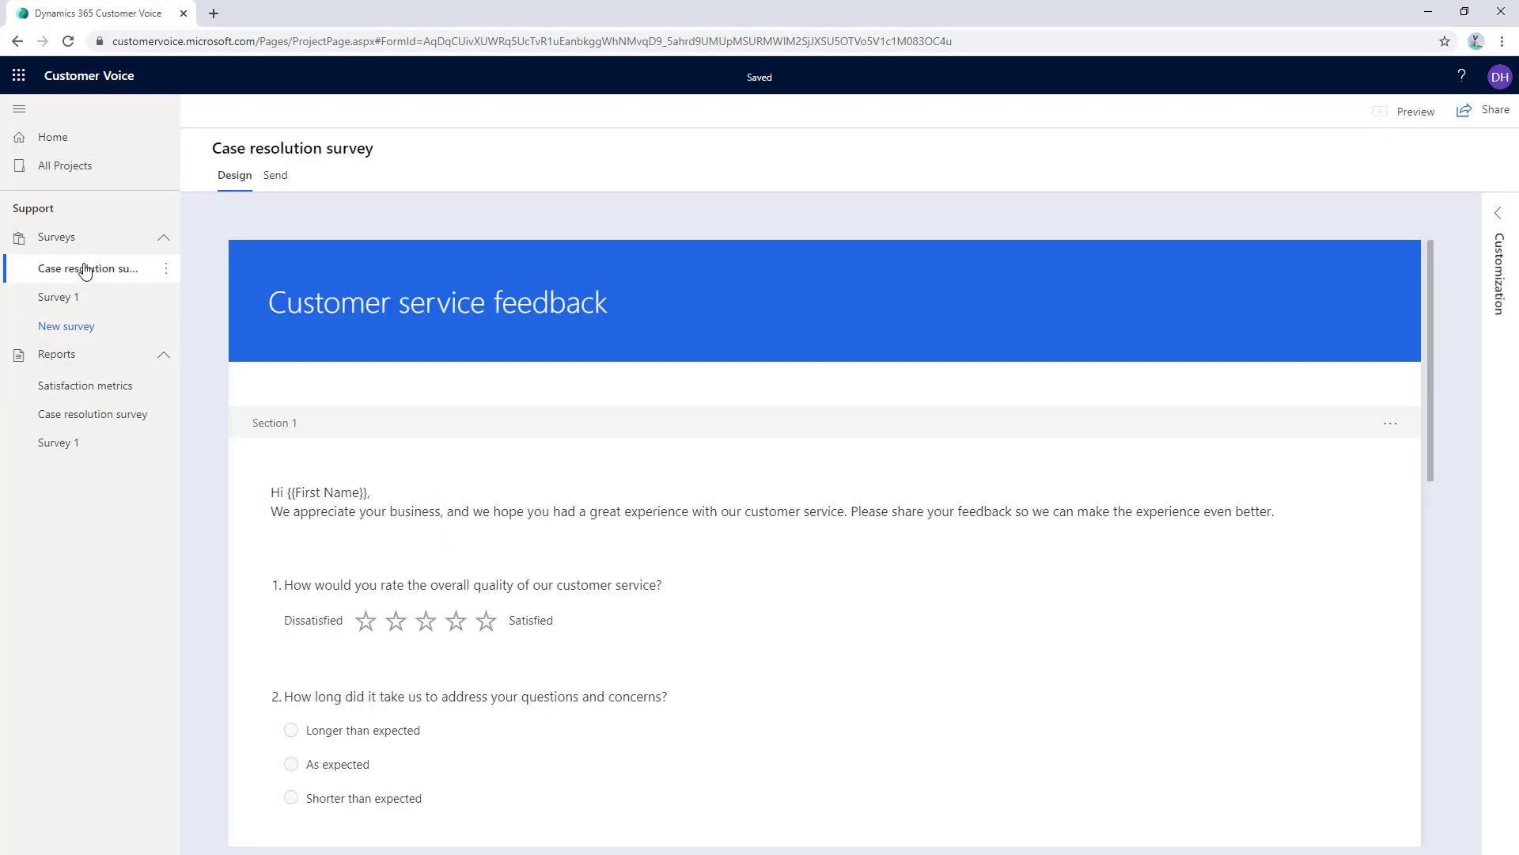
- Look at the survey's language settings and branding options in the customization settings, closing each without changes
click(1495, 221)
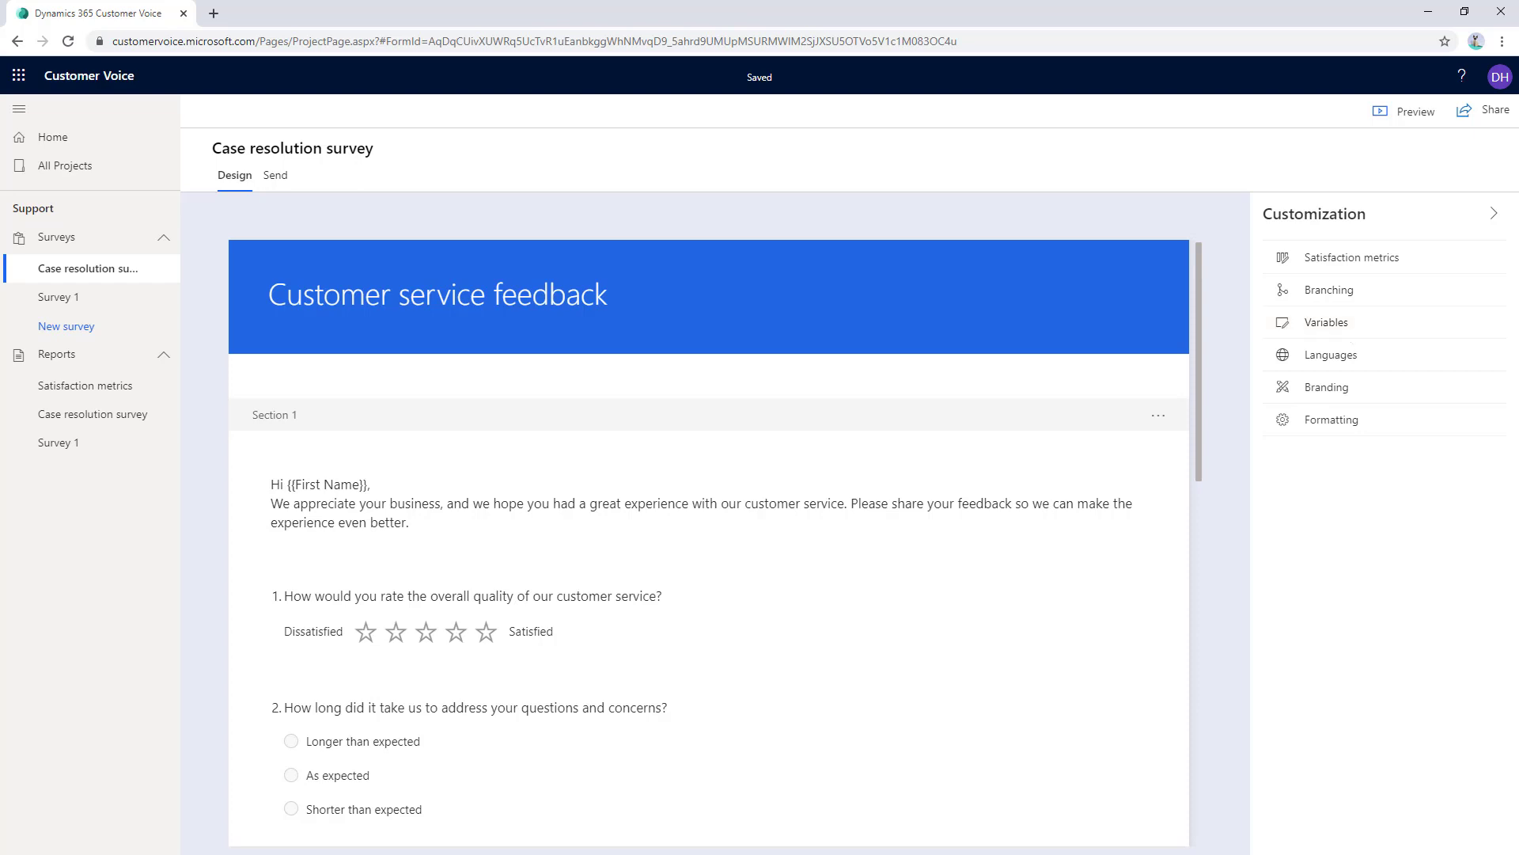
click(1355, 364)
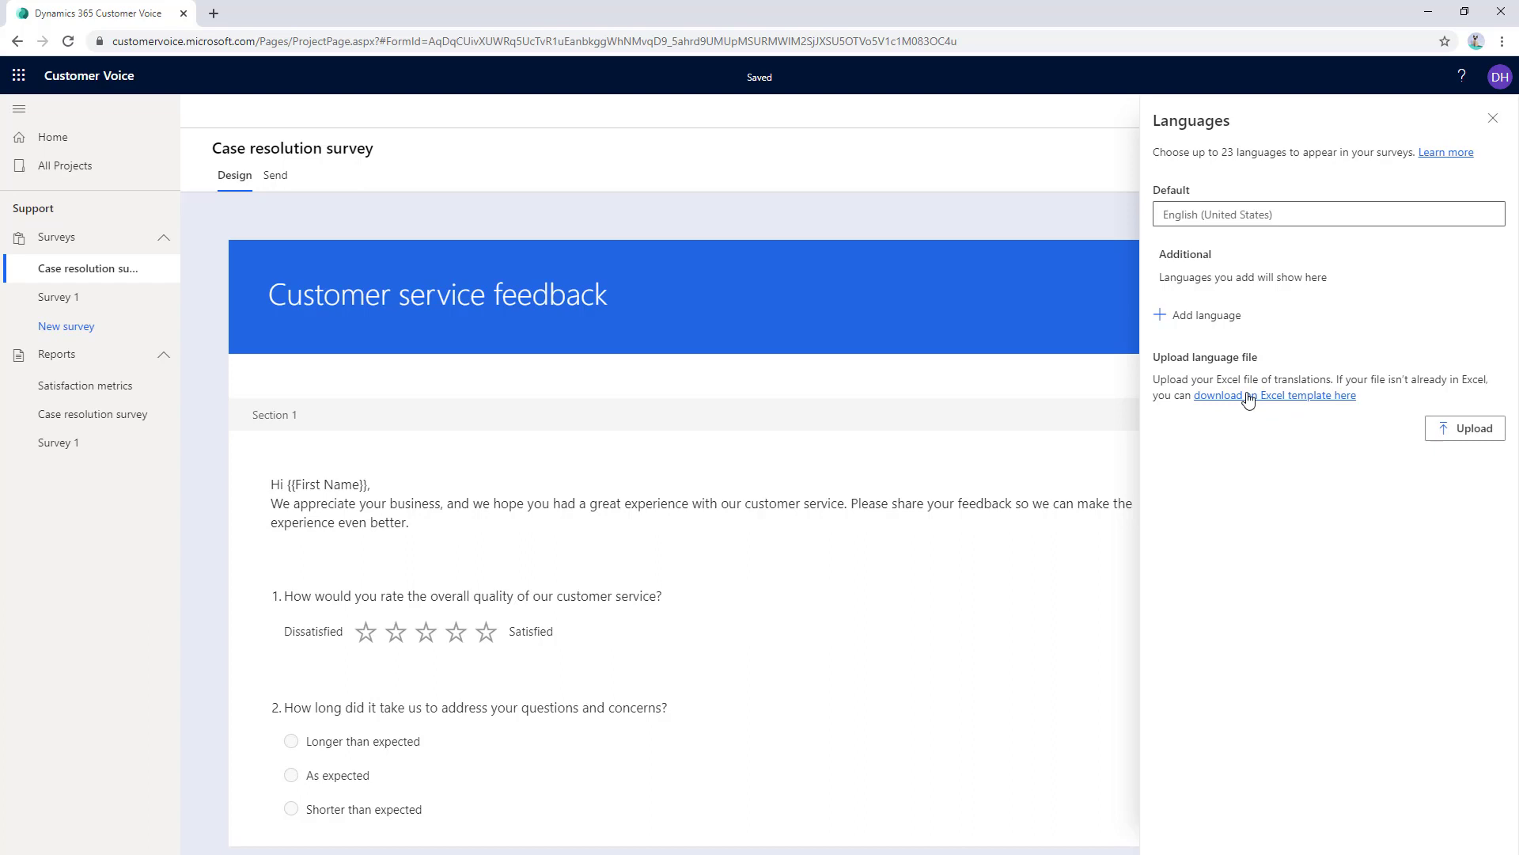
click(1493, 120)
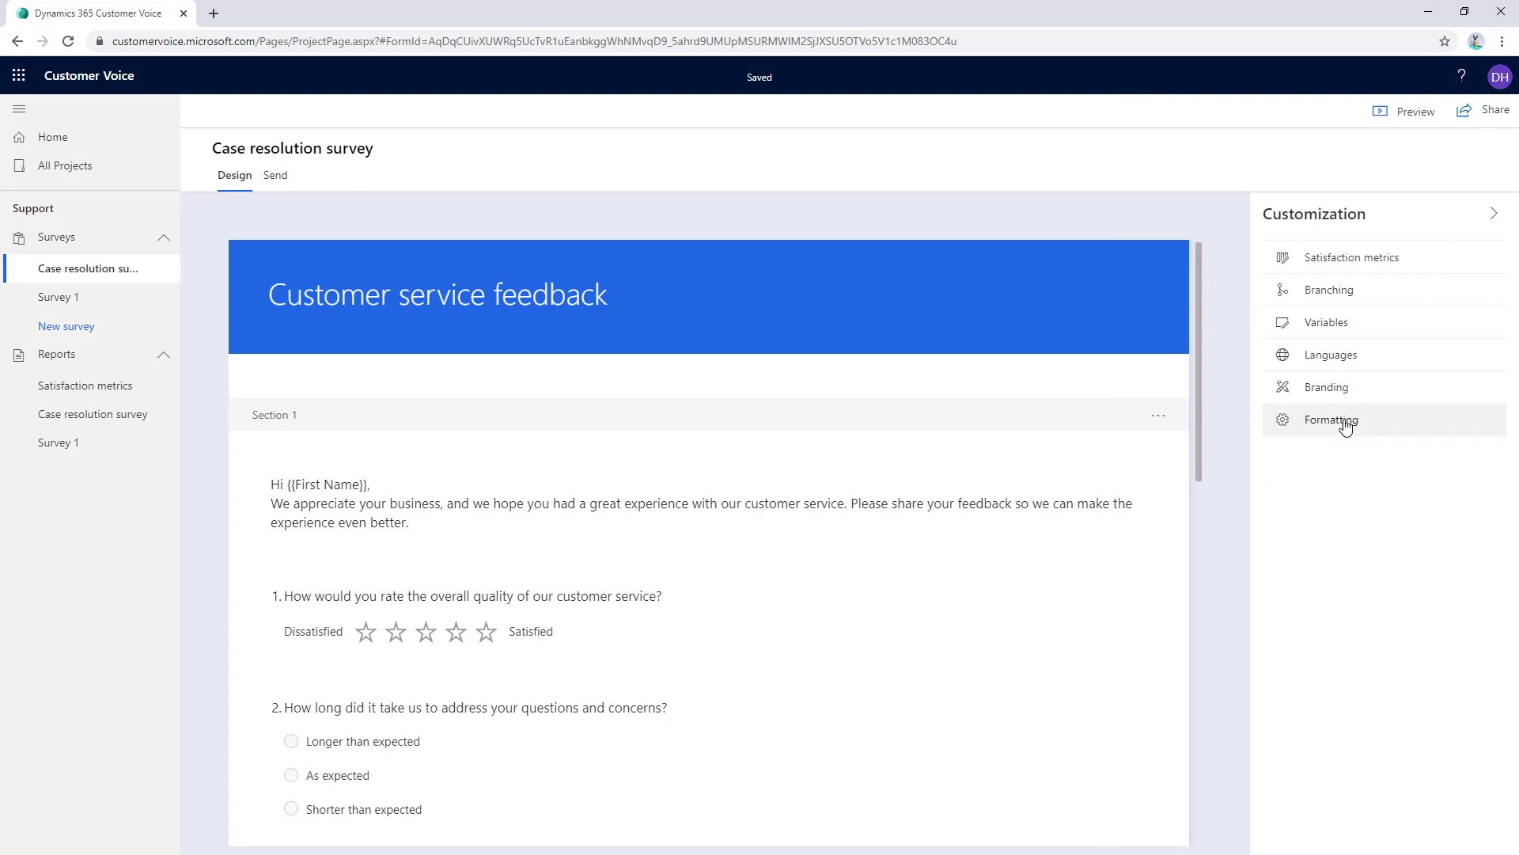
click(1339, 391)
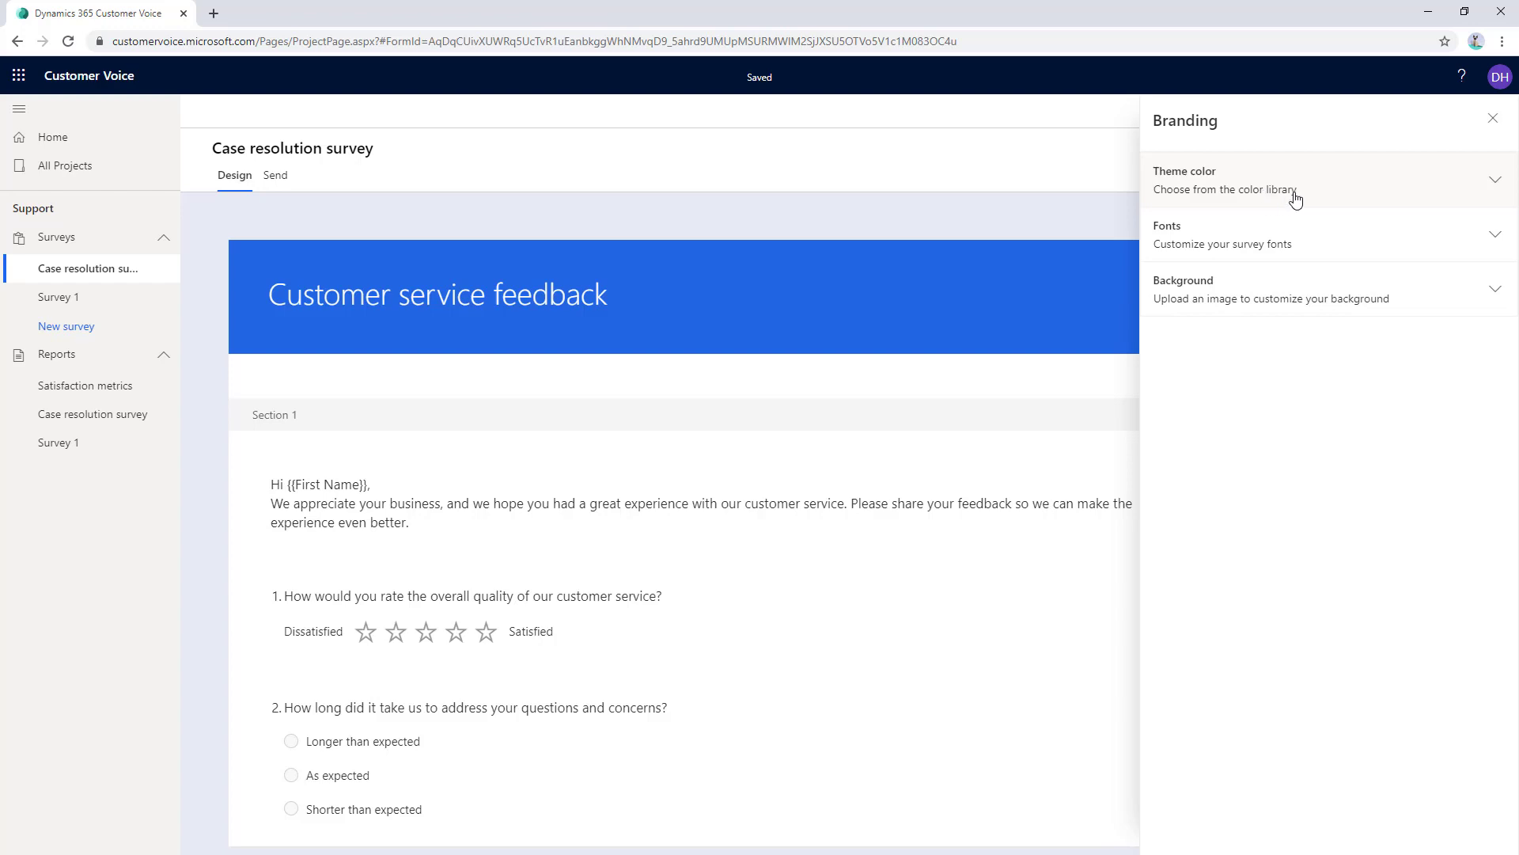
click(1494, 119)
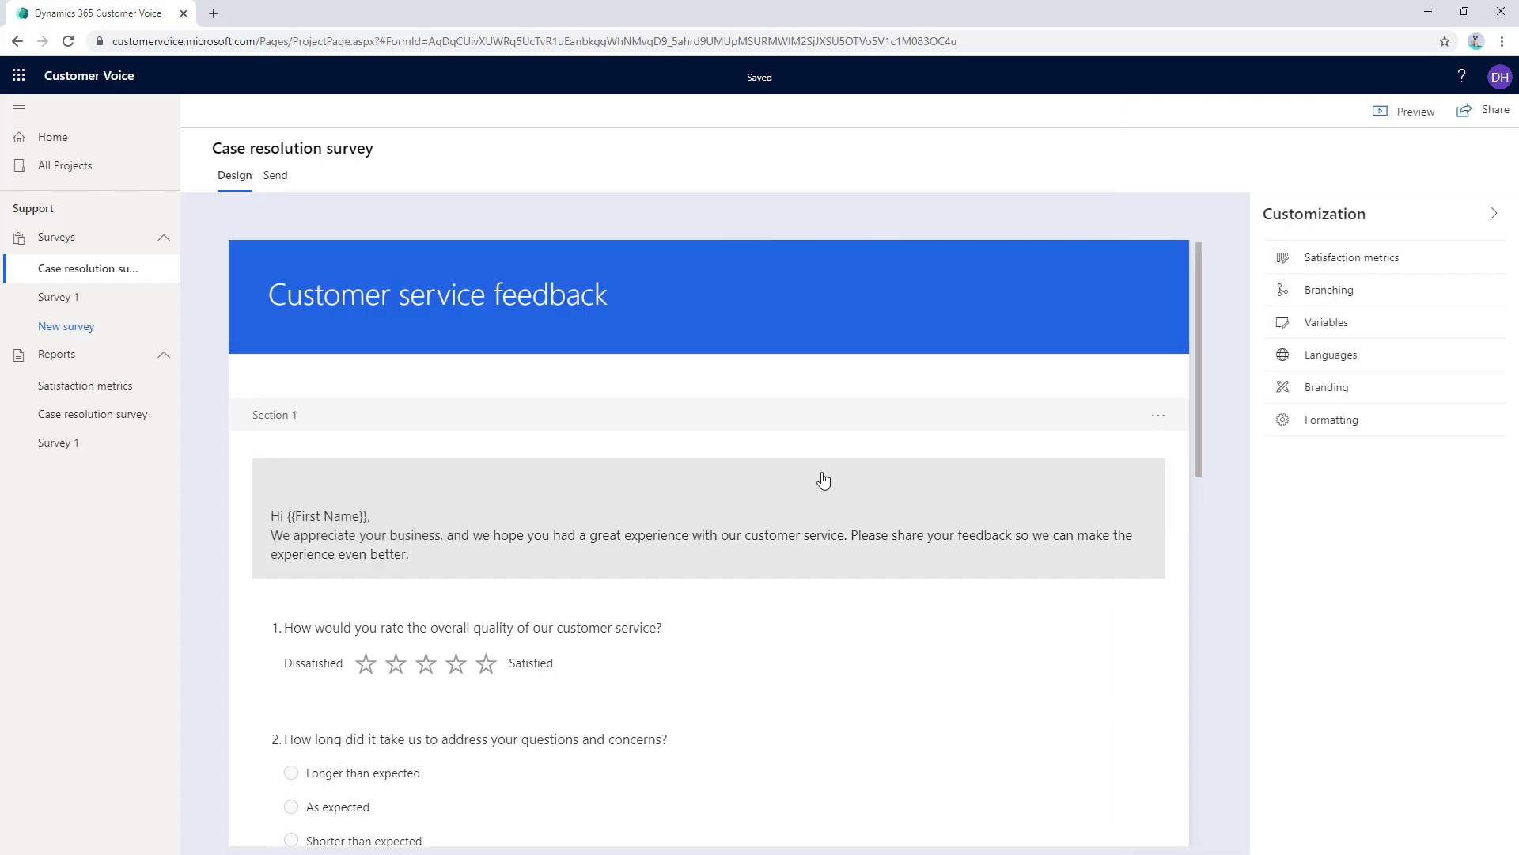
- Preview the survey as respondents see it on desktop and on mobile, and return to the design
click(1415, 113)
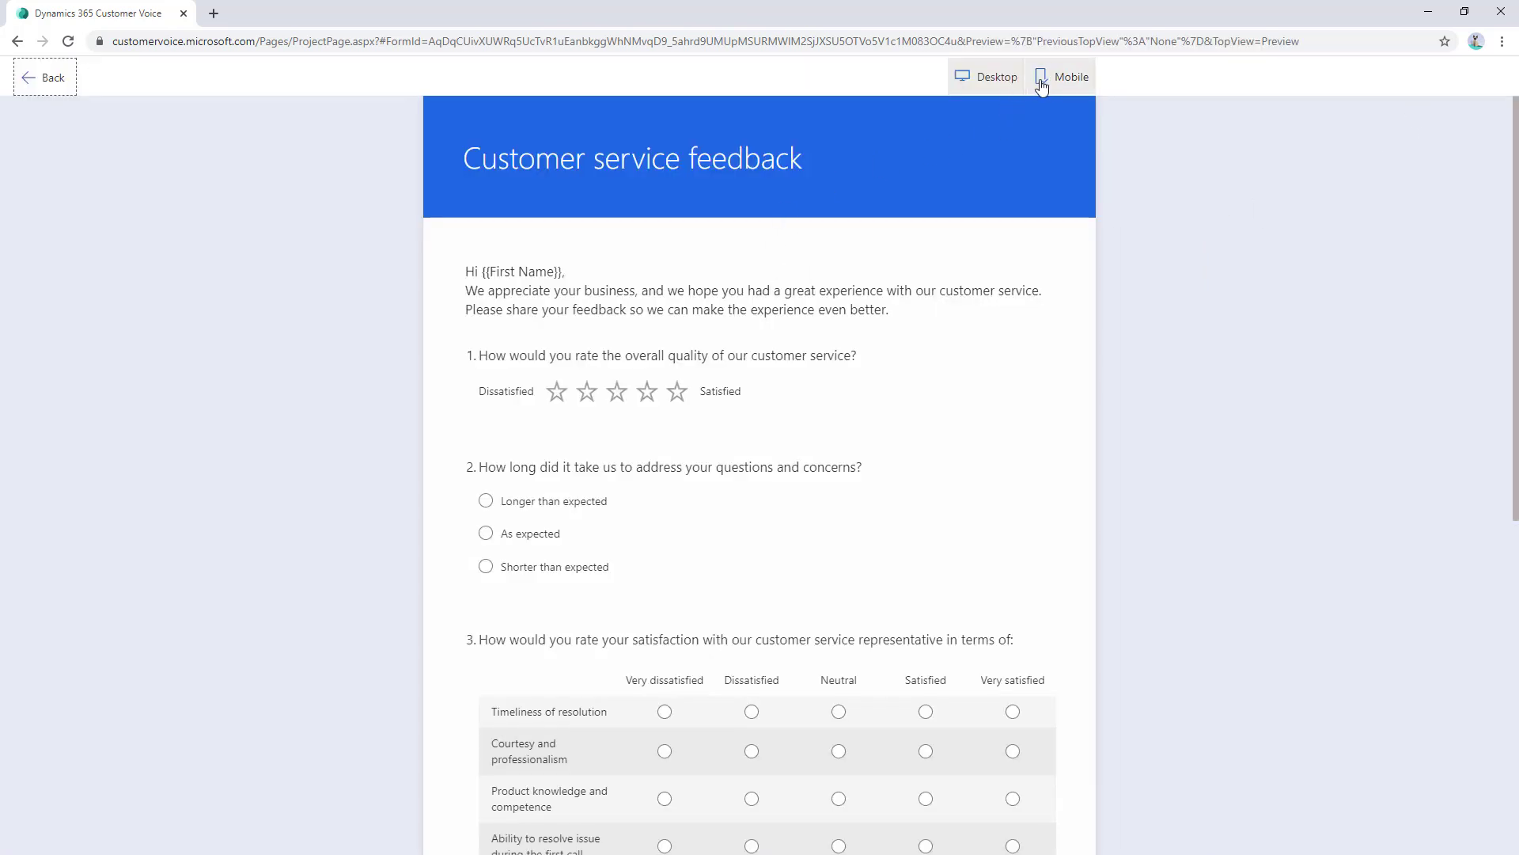
click(1042, 83)
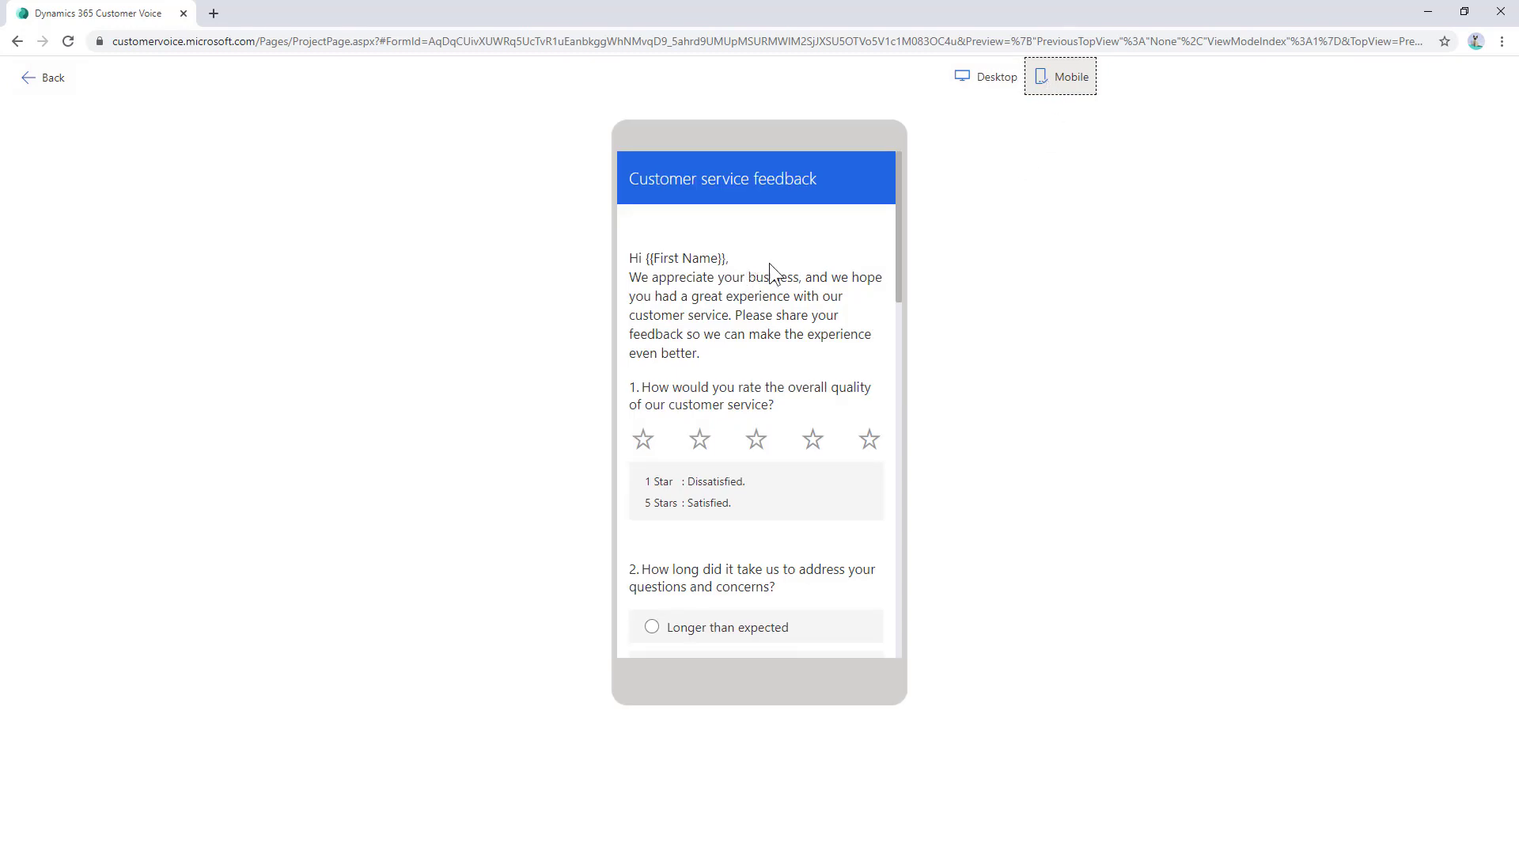
click(50, 80)
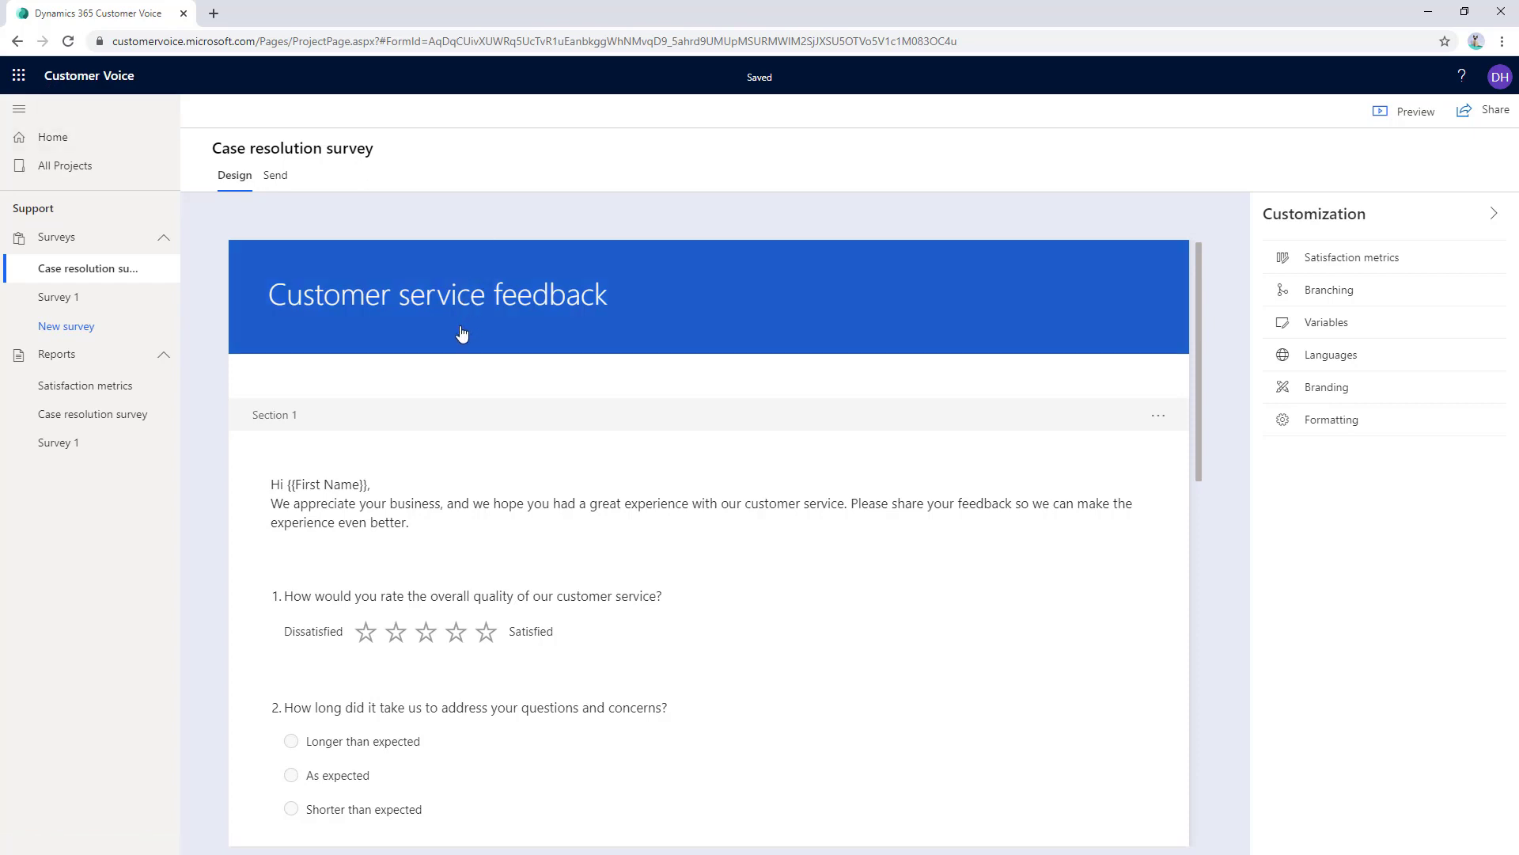
- Go to the survey's sending options, look at the email invitation and the full set of automation templates, and cancel both
click(279, 178)
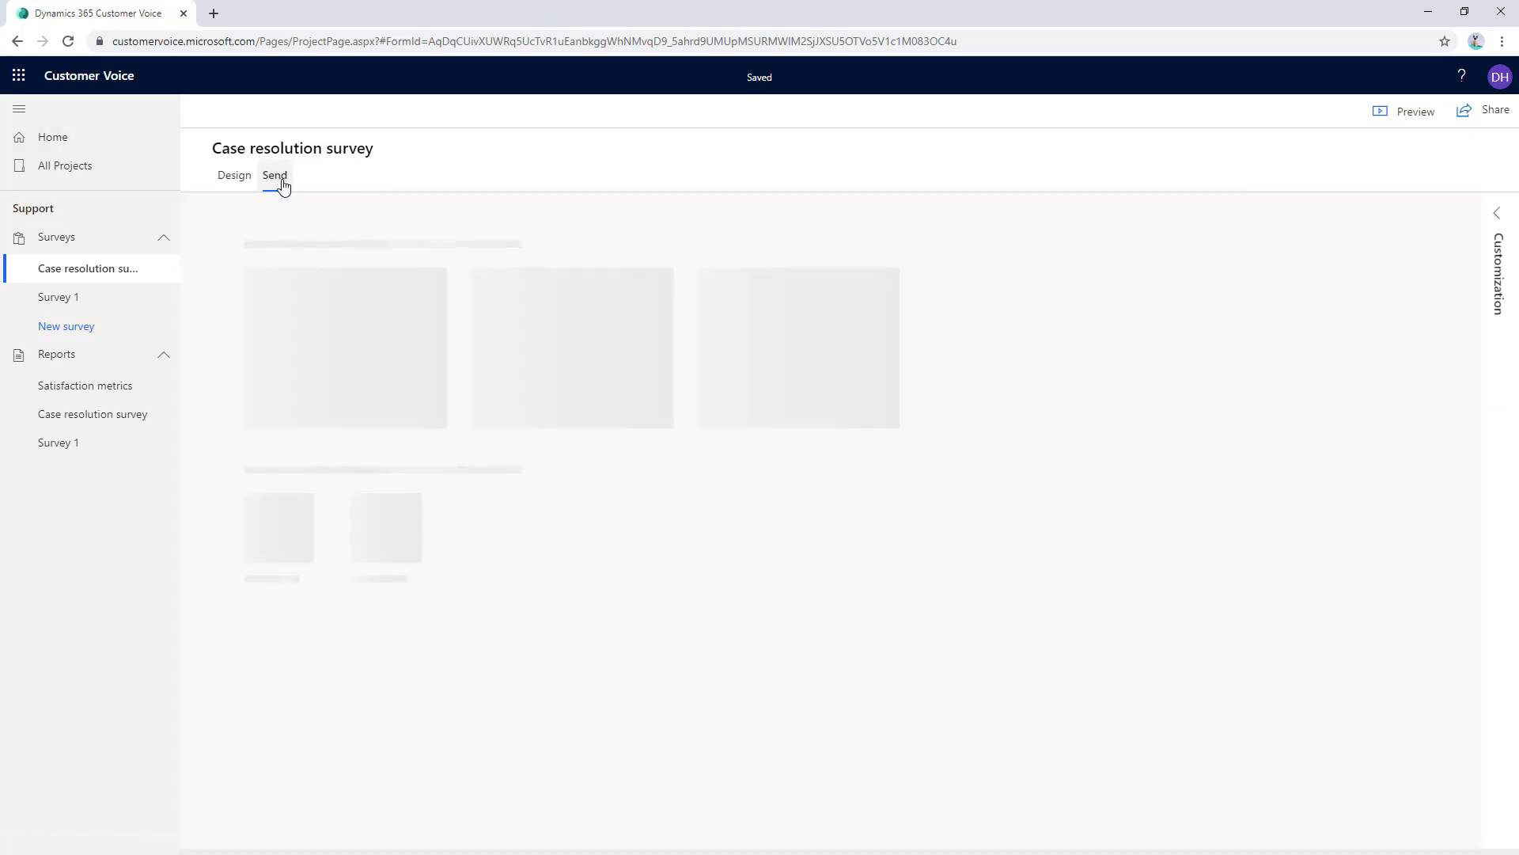
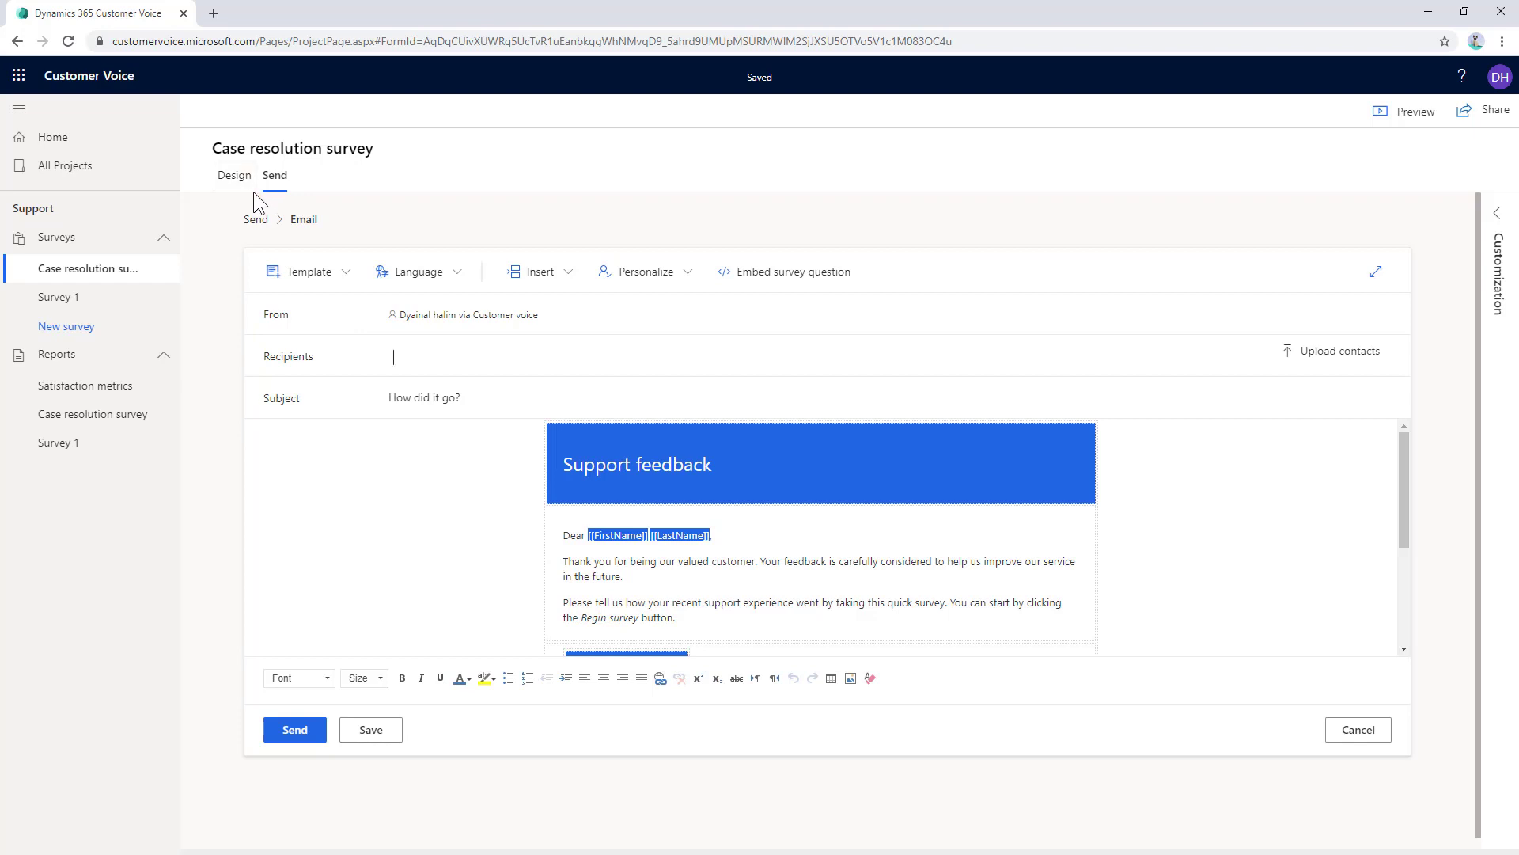
click(1382, 731)
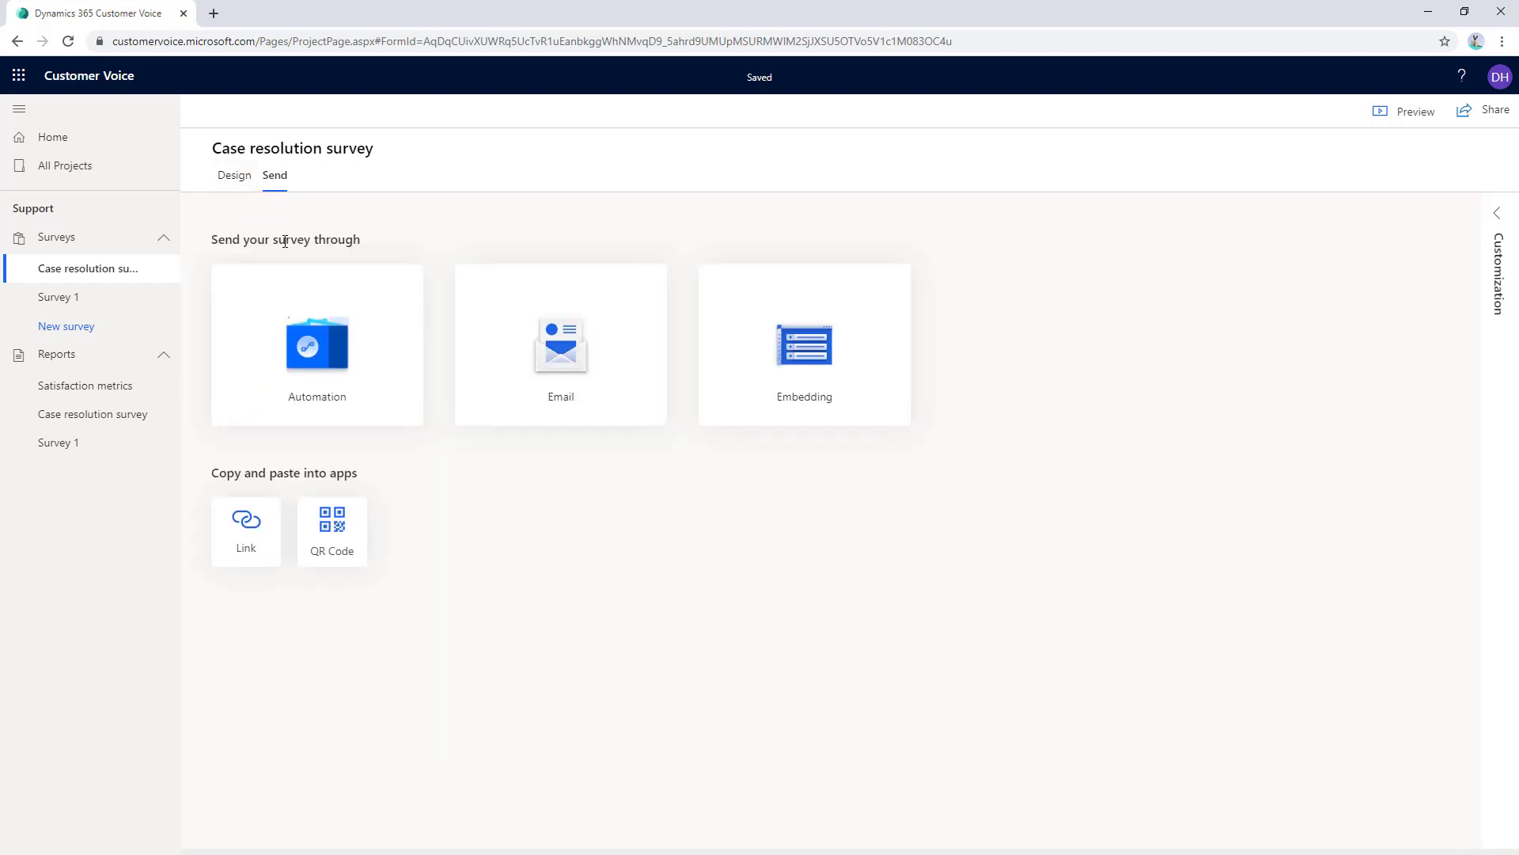
click(315, 349)
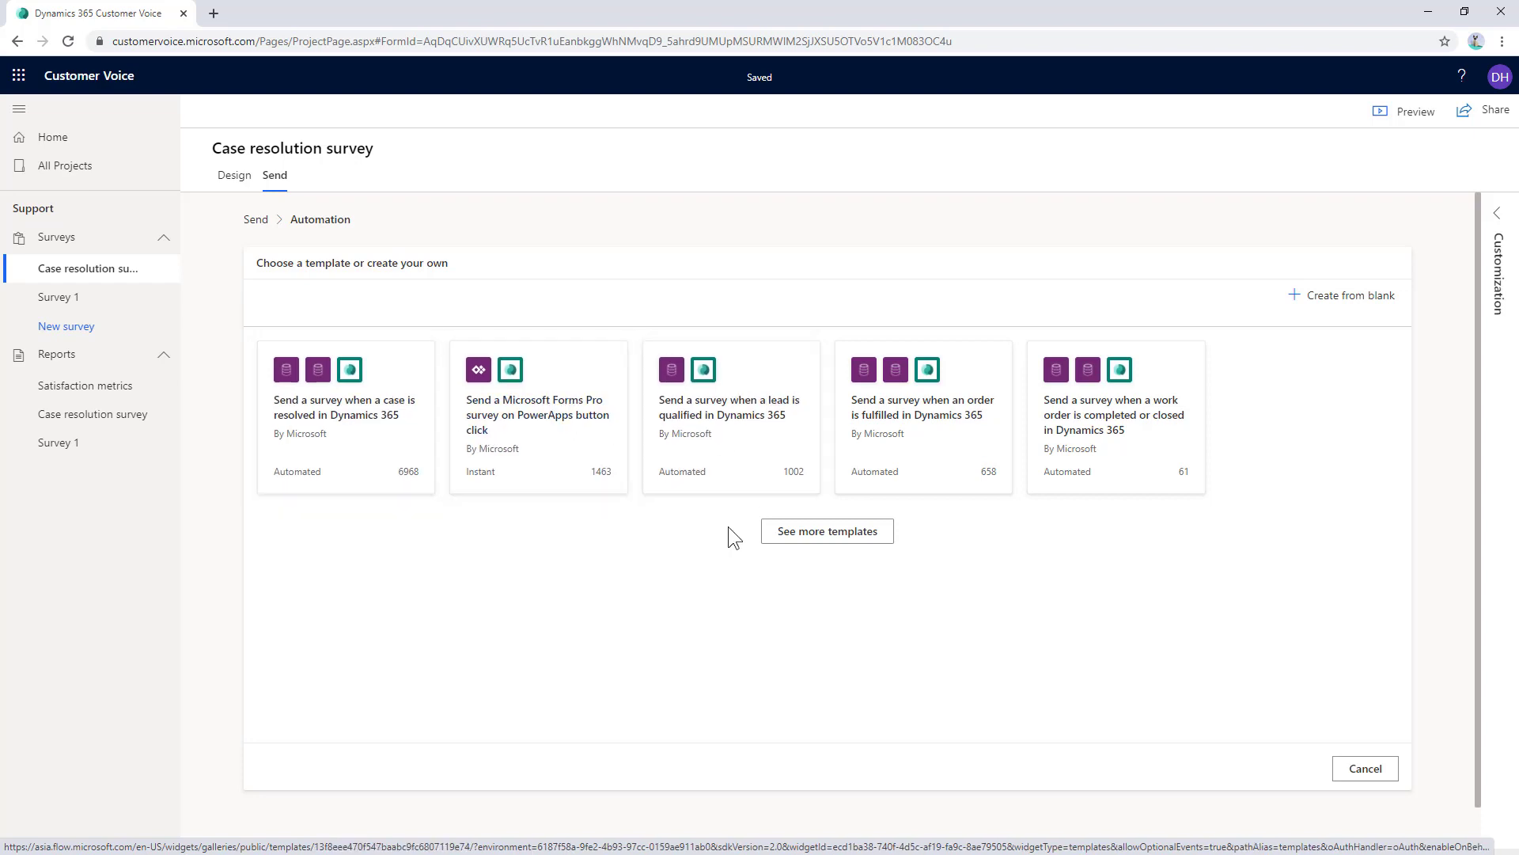
click(809, 534)
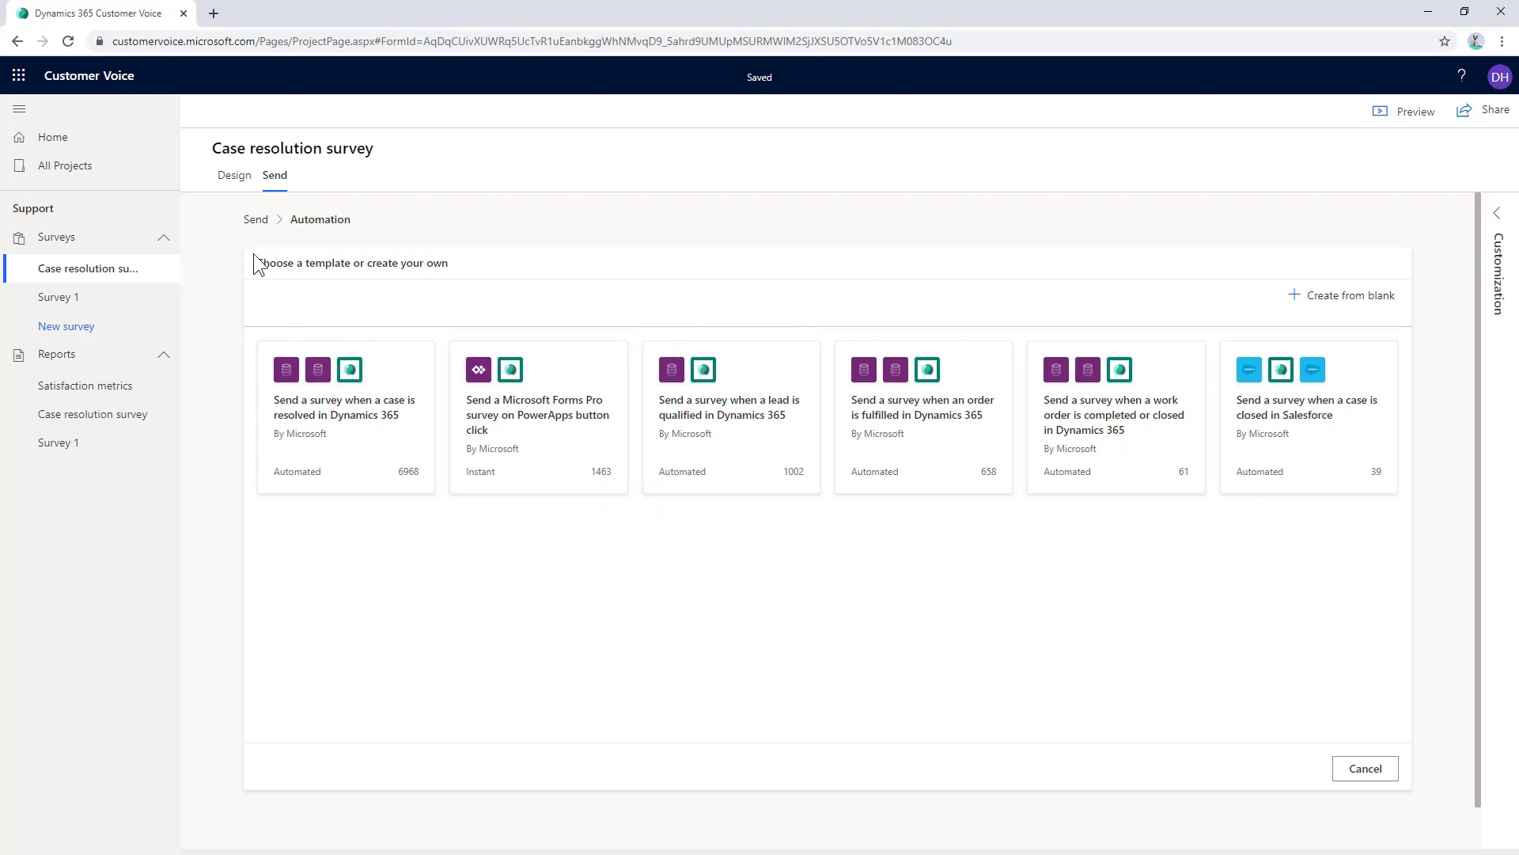
click(1354, 764)
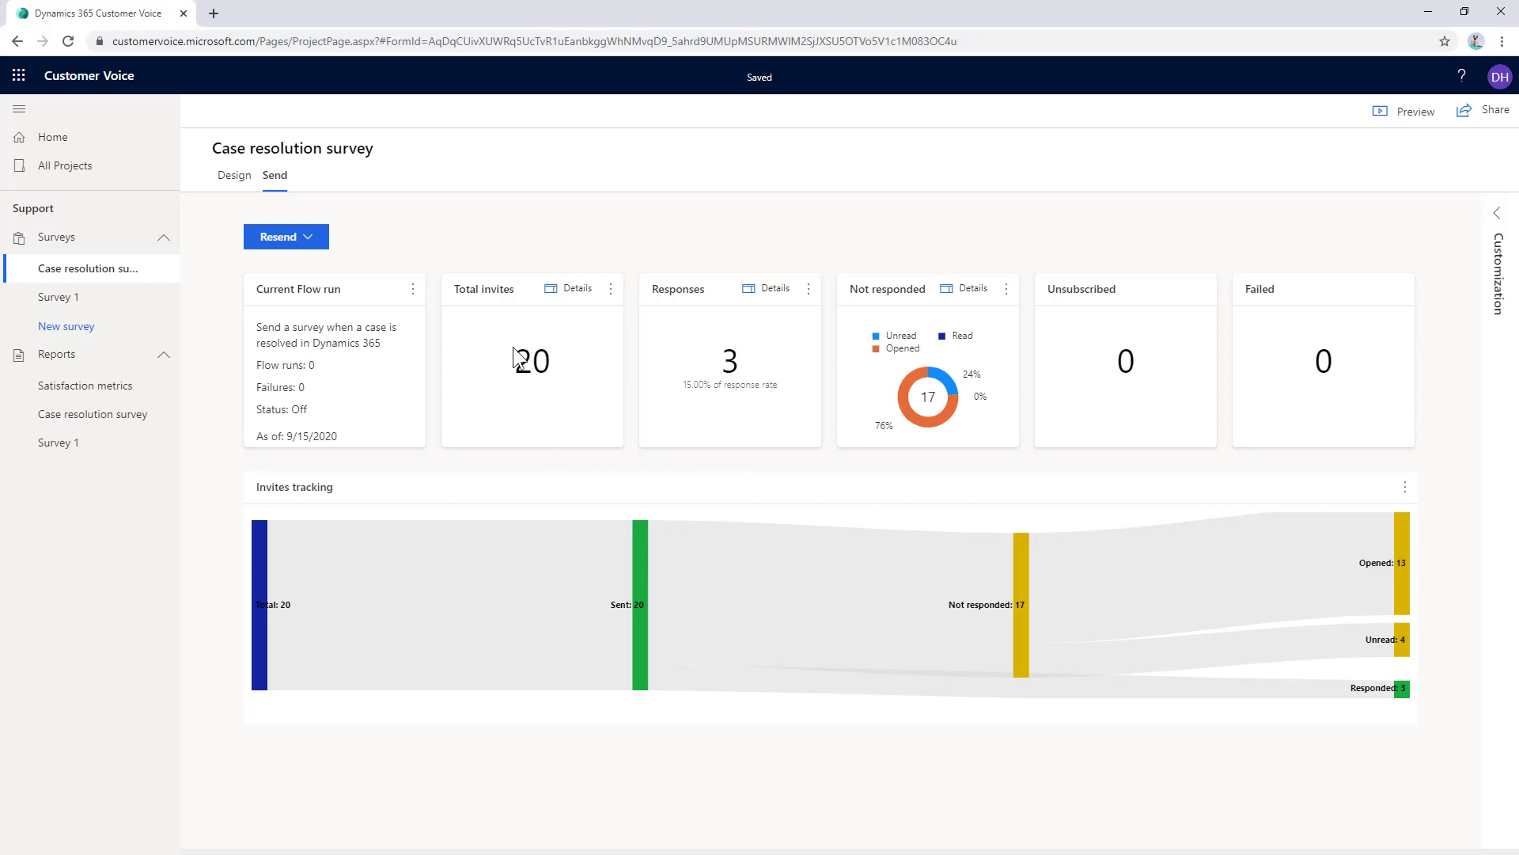
- Open the details of the total invites to examine the status of each survey invitation
click(578, 290)
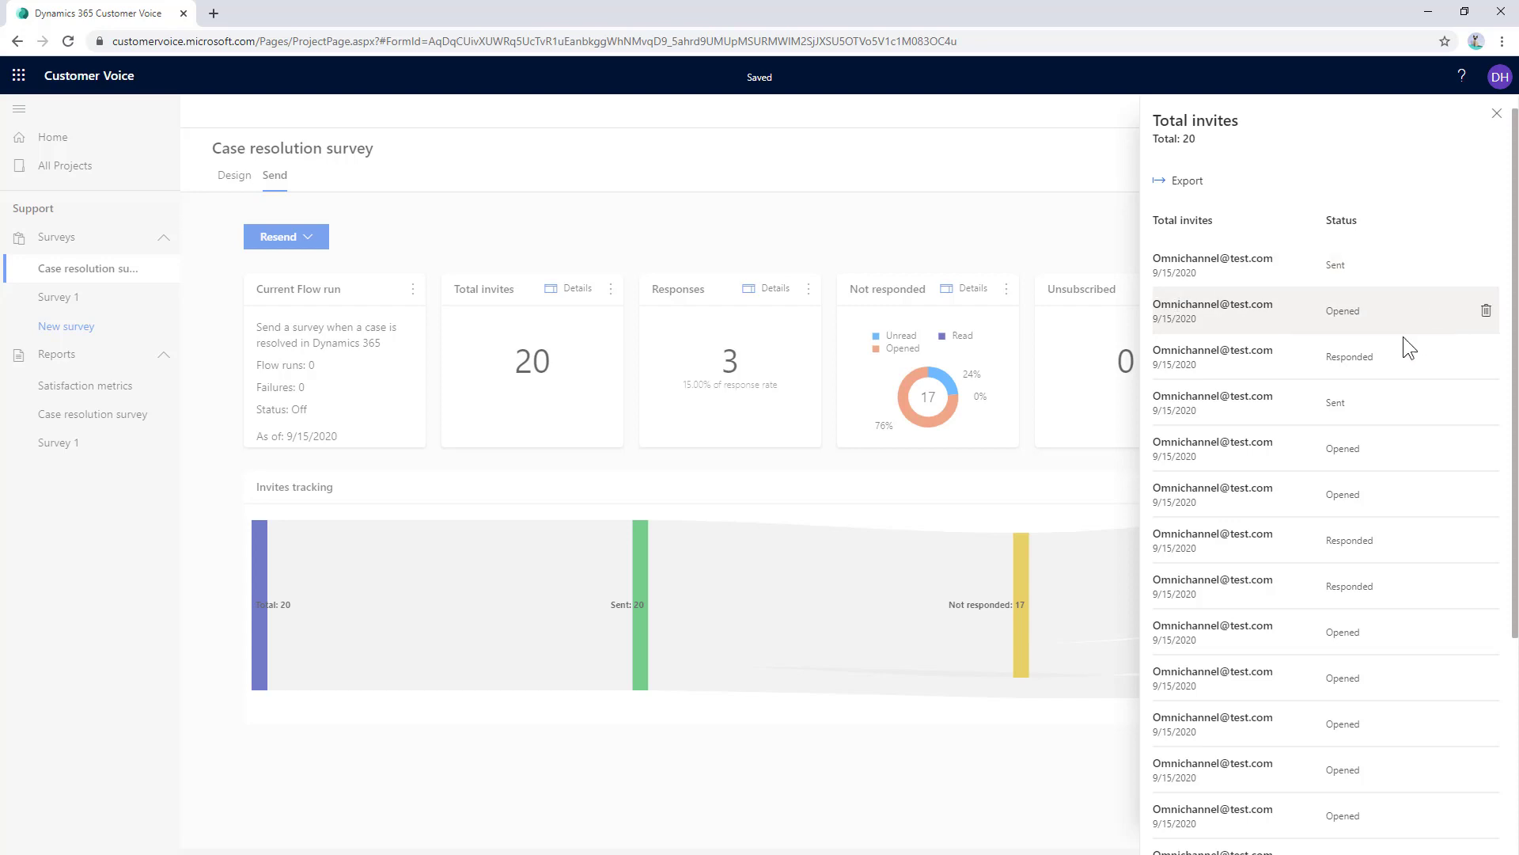
- Close the invite details and open the Case resolution survey report together with its list of respondents
click(1499, 116)
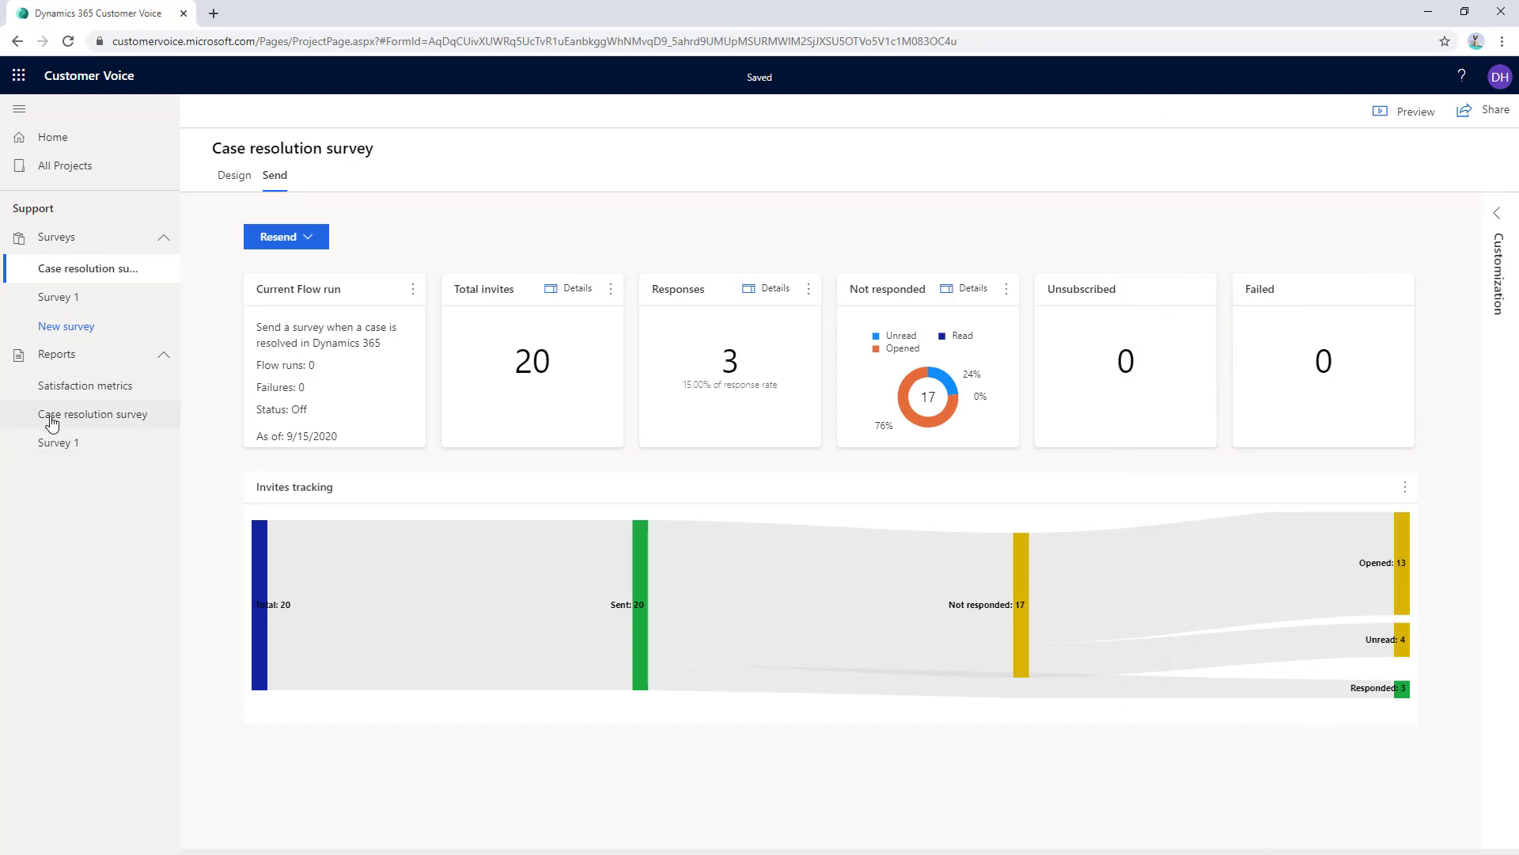
click(91, 413)
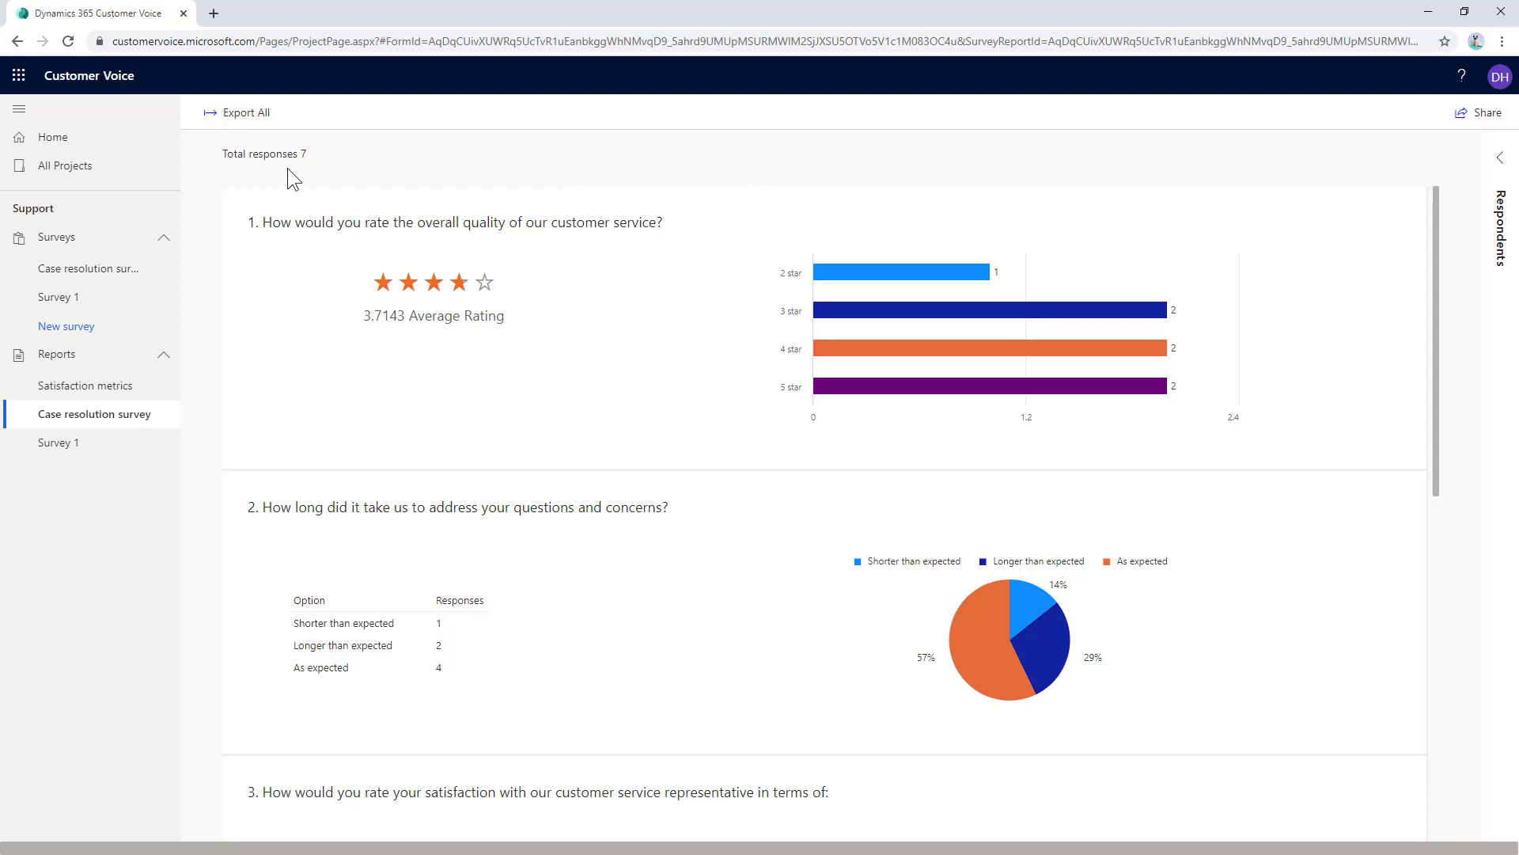
click(1496, 161)
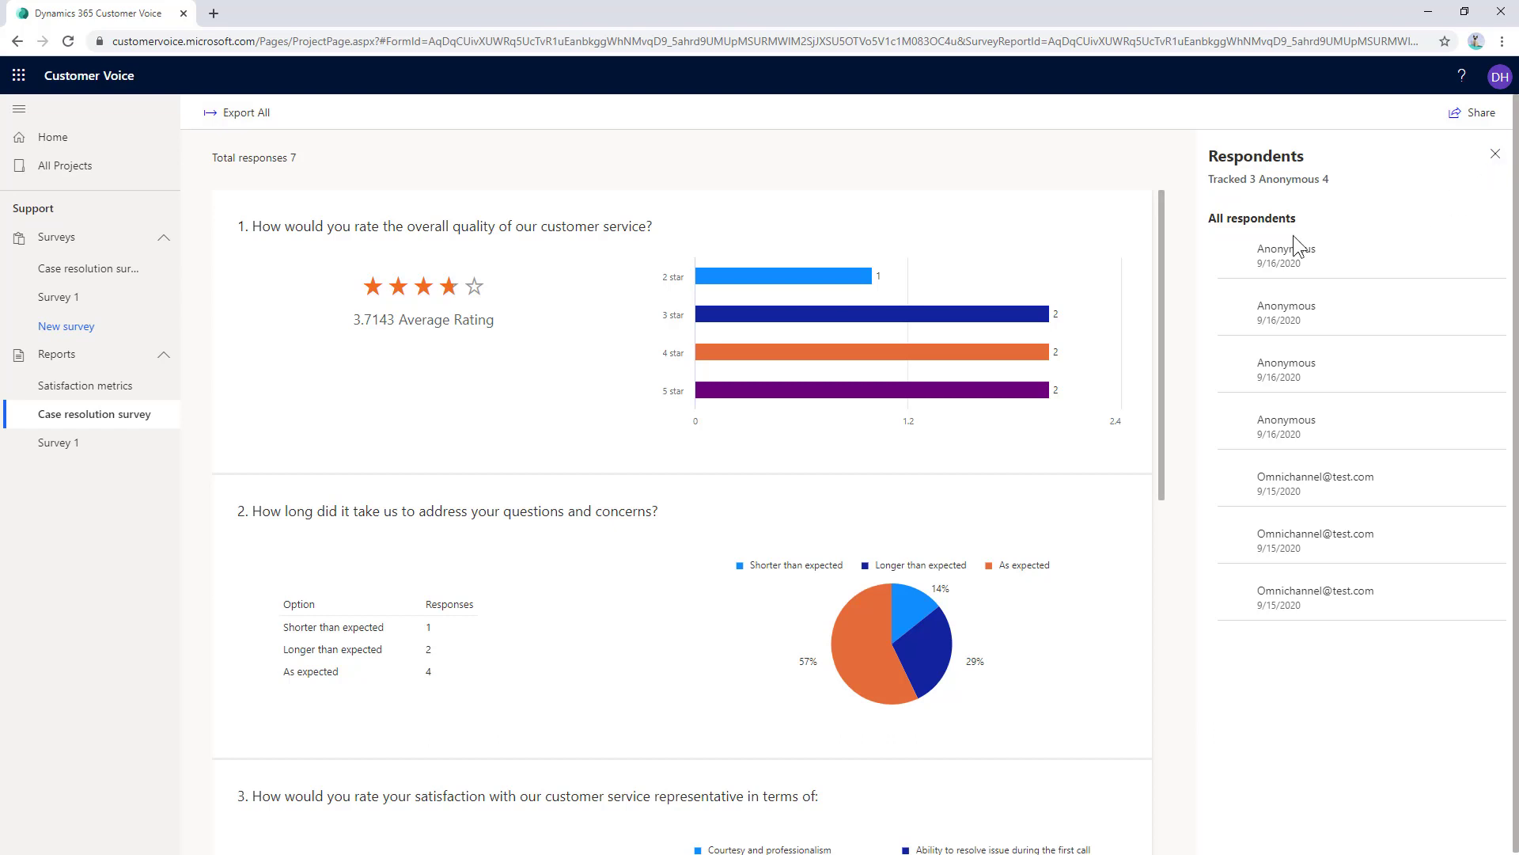
- Examine the first anonymous respondent's individual response through to the last question, and close it
double_click(1290, 261)
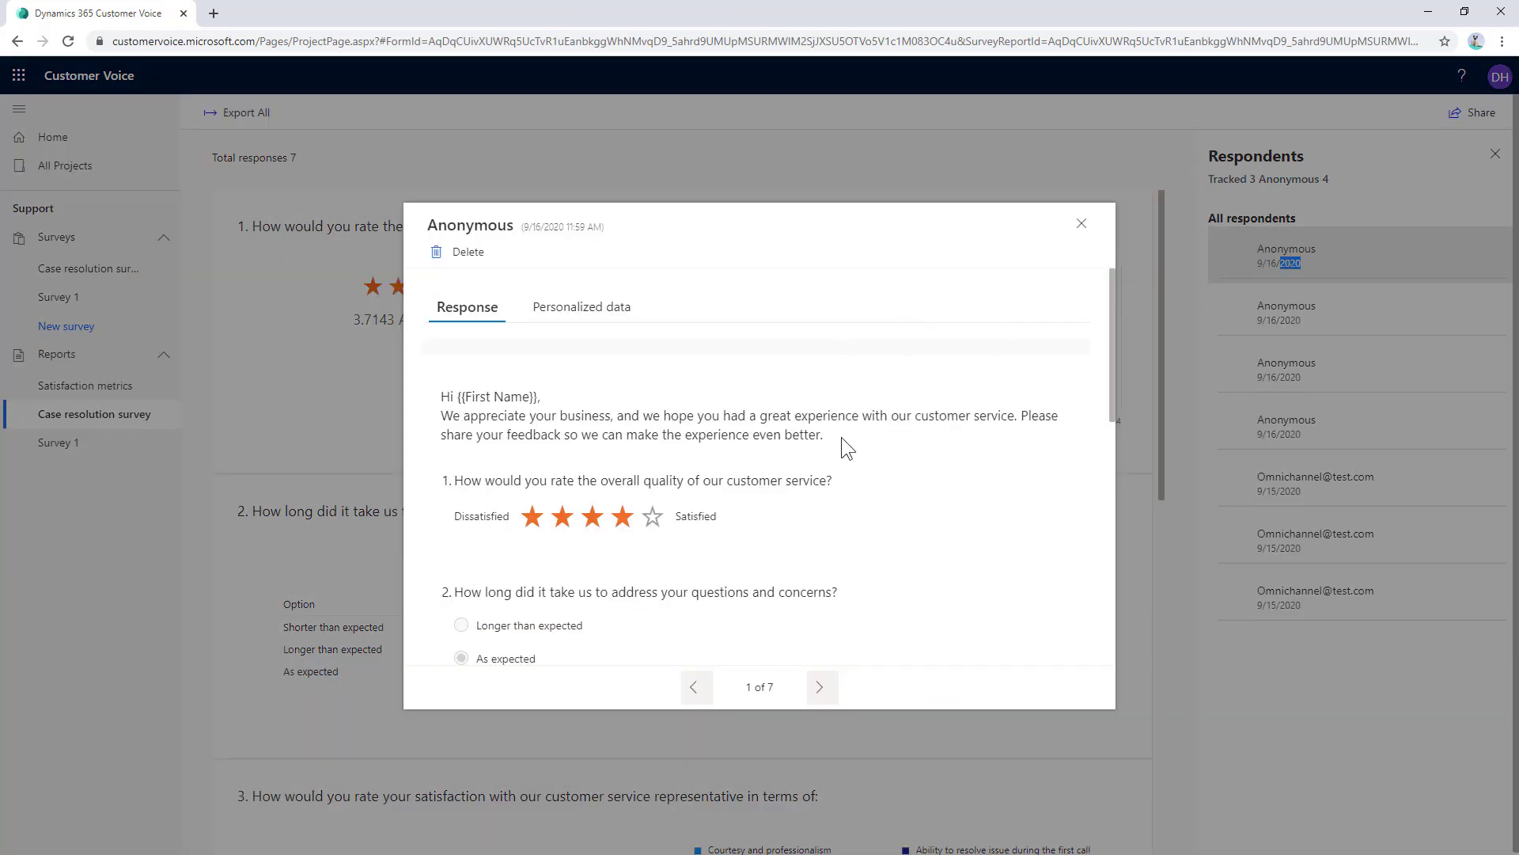
scroll(854, 433, down, 5)
scroll(855, 434, down, 2)
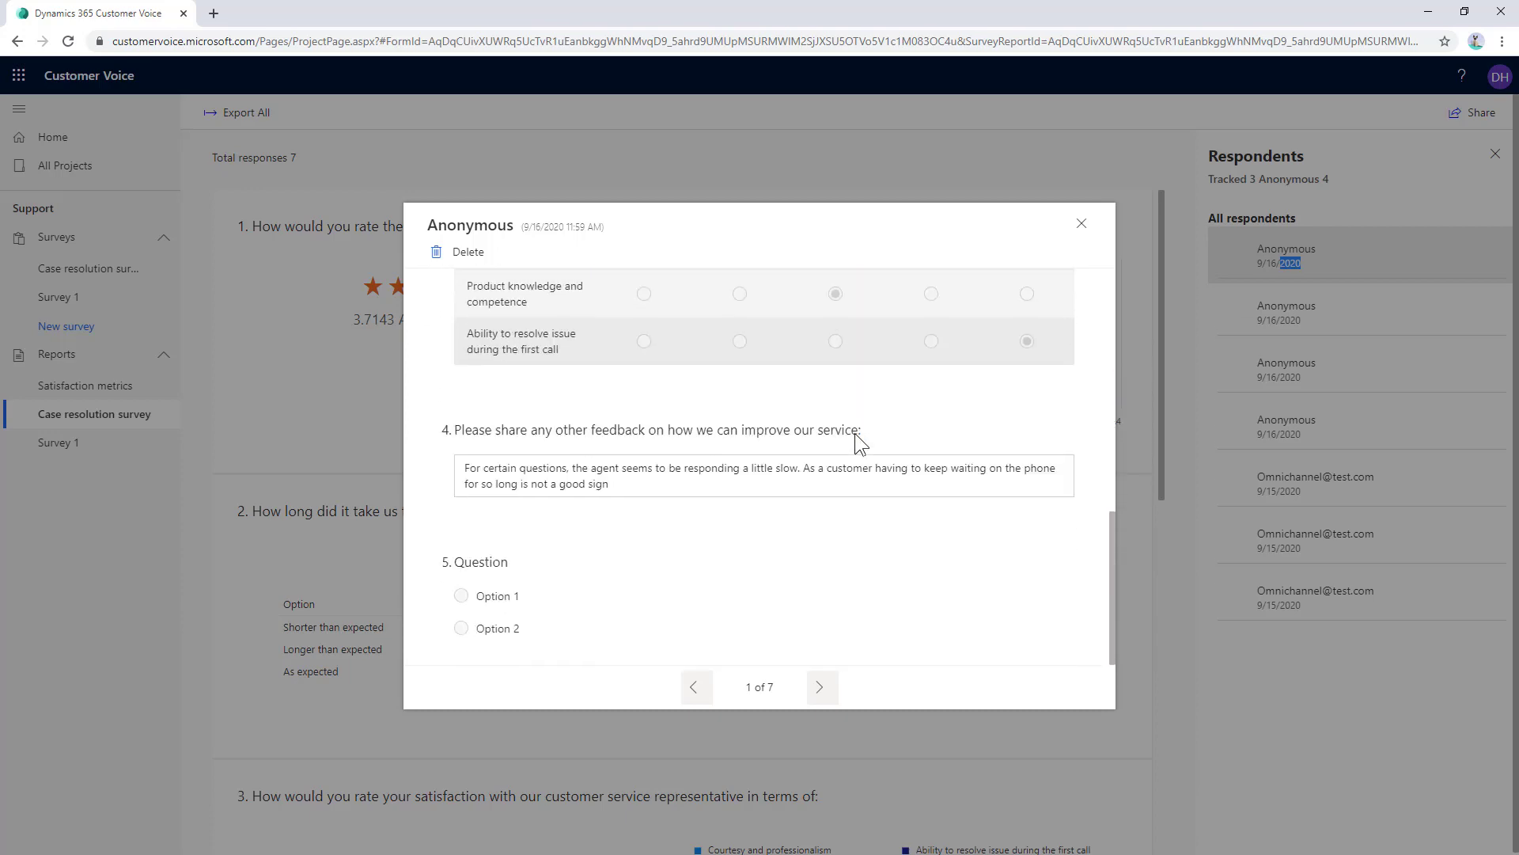
click(1082, 223)
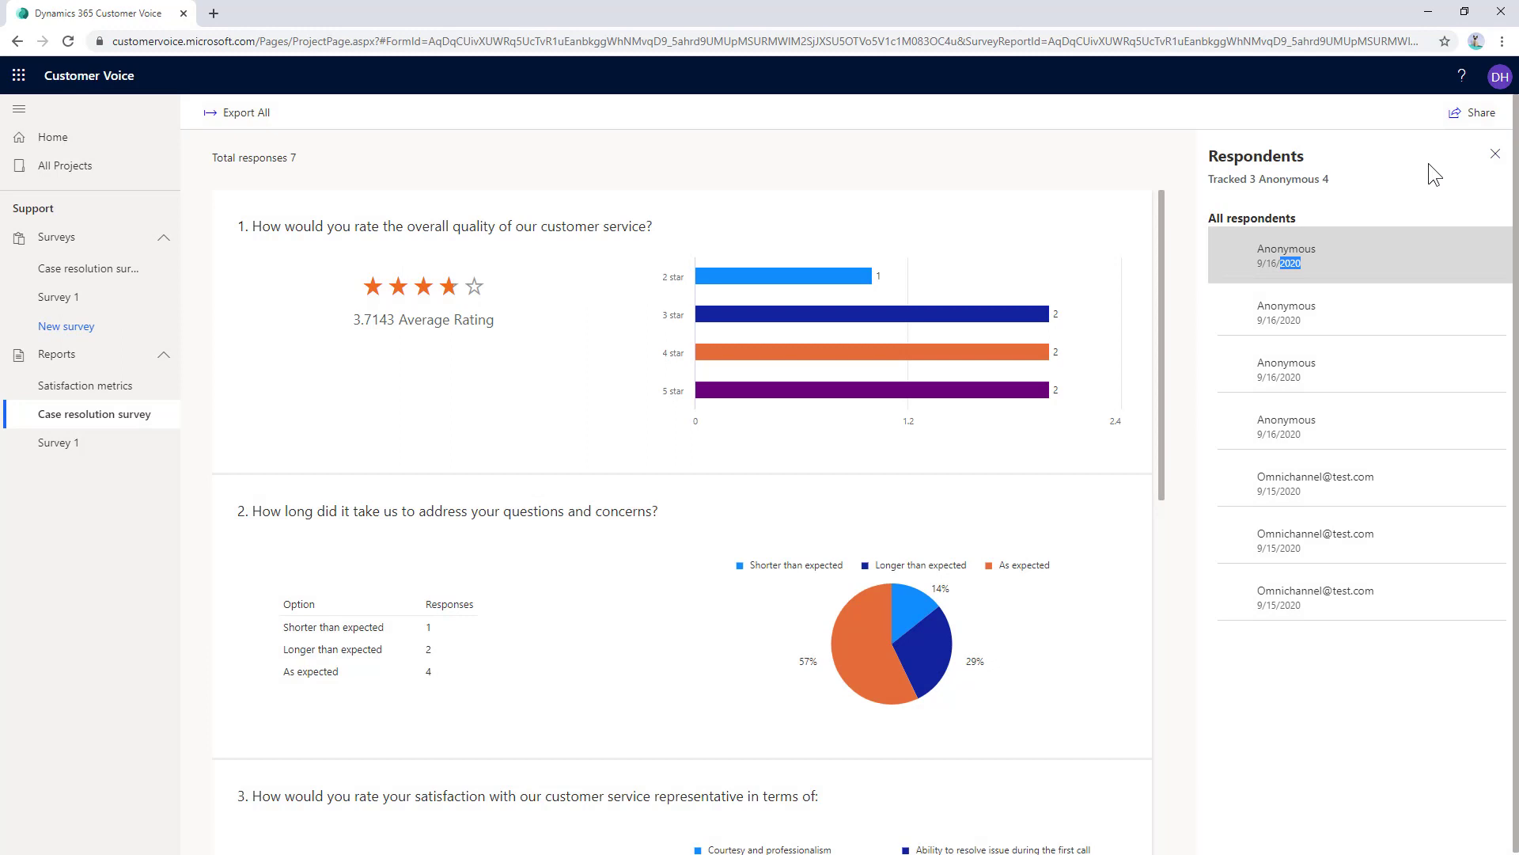